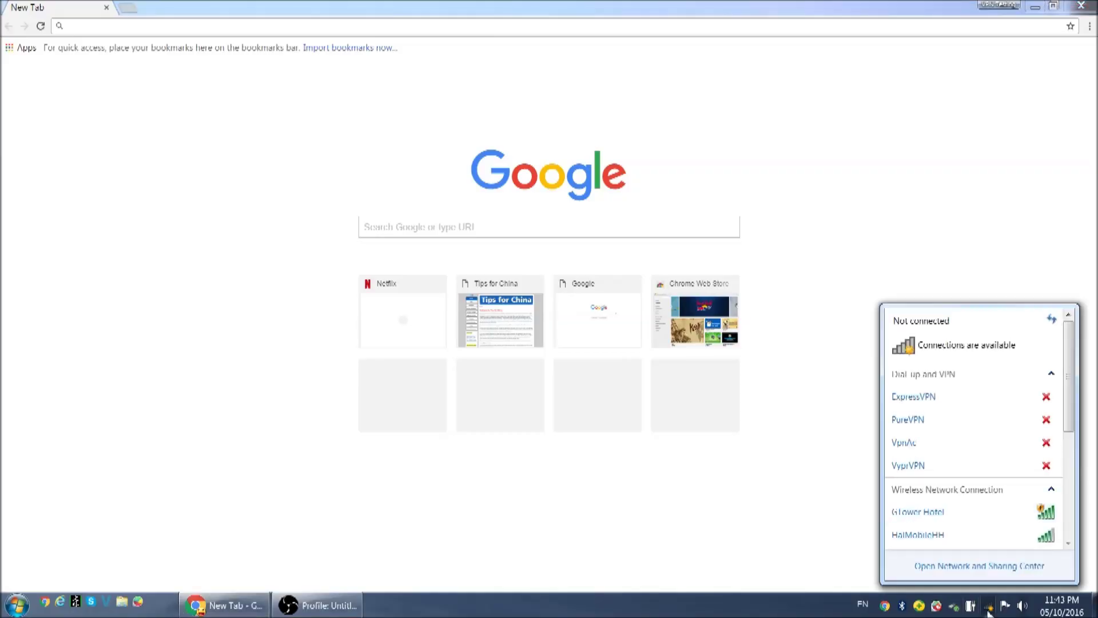
Step: Connect to the GTower Hotel wireless network from the tray Wi-Fi list
click(972, 522)
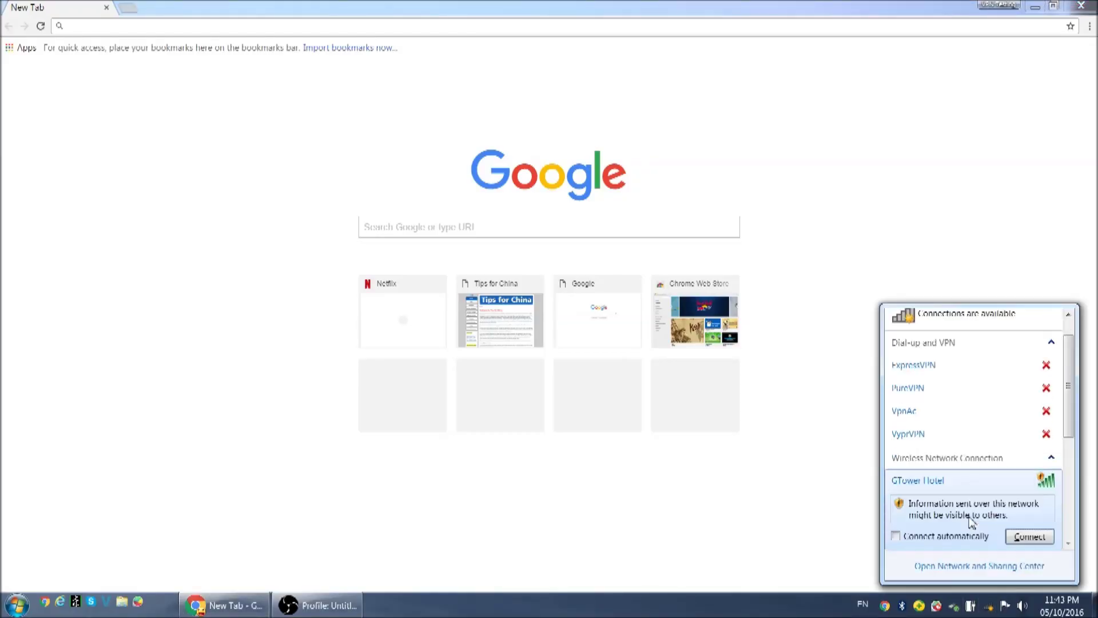
click(1027, 538)
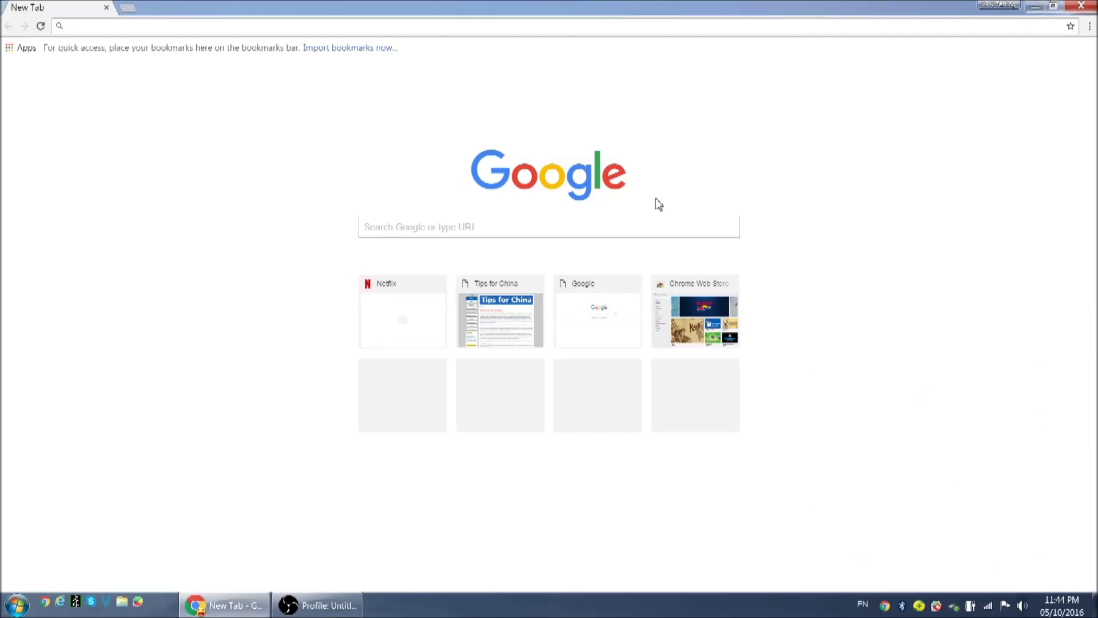
click(446, 26)
text(www.)
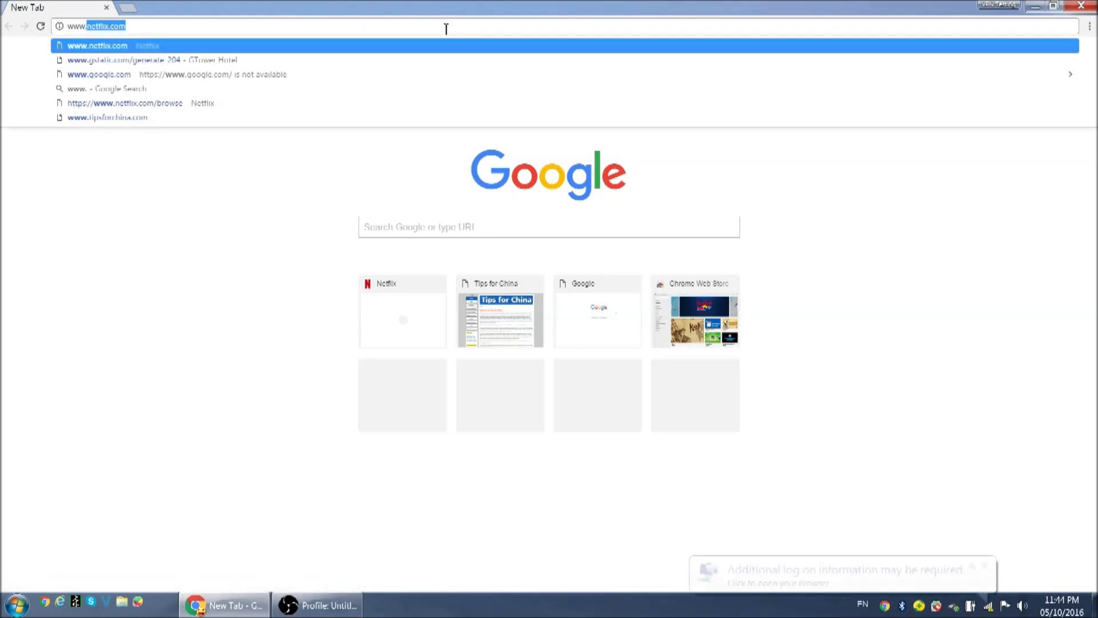
text(google.com)
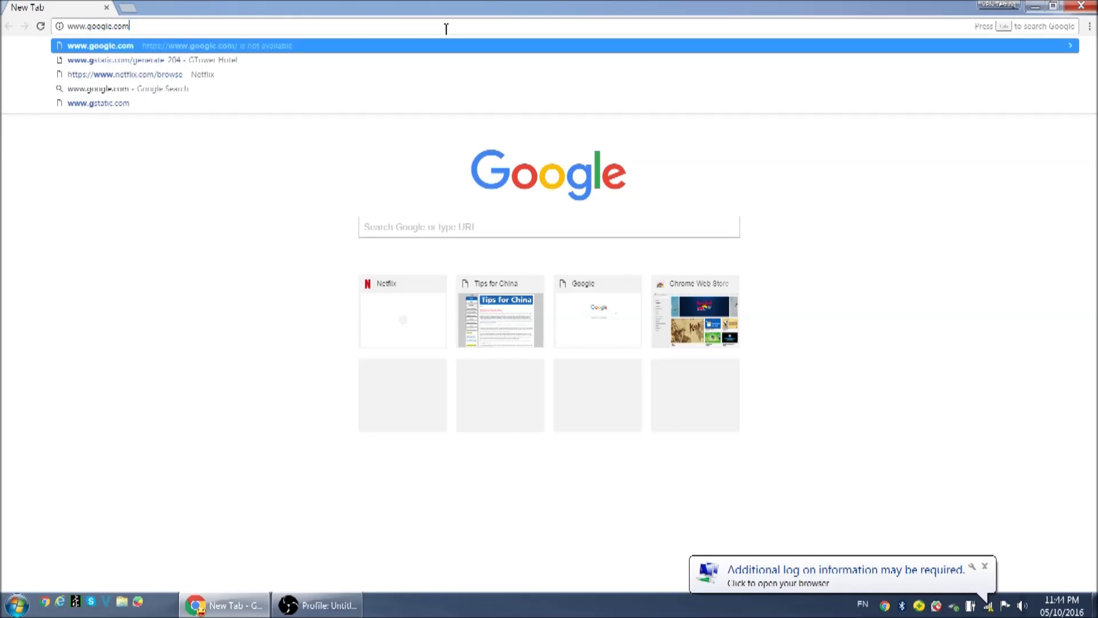
key(Return)
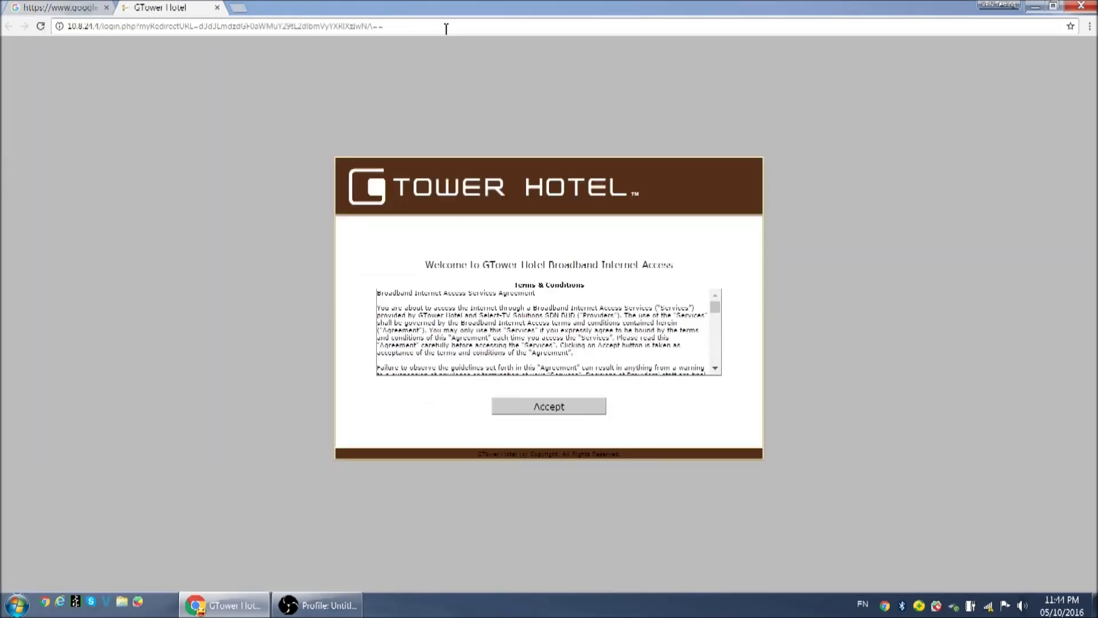
click(532, 407)
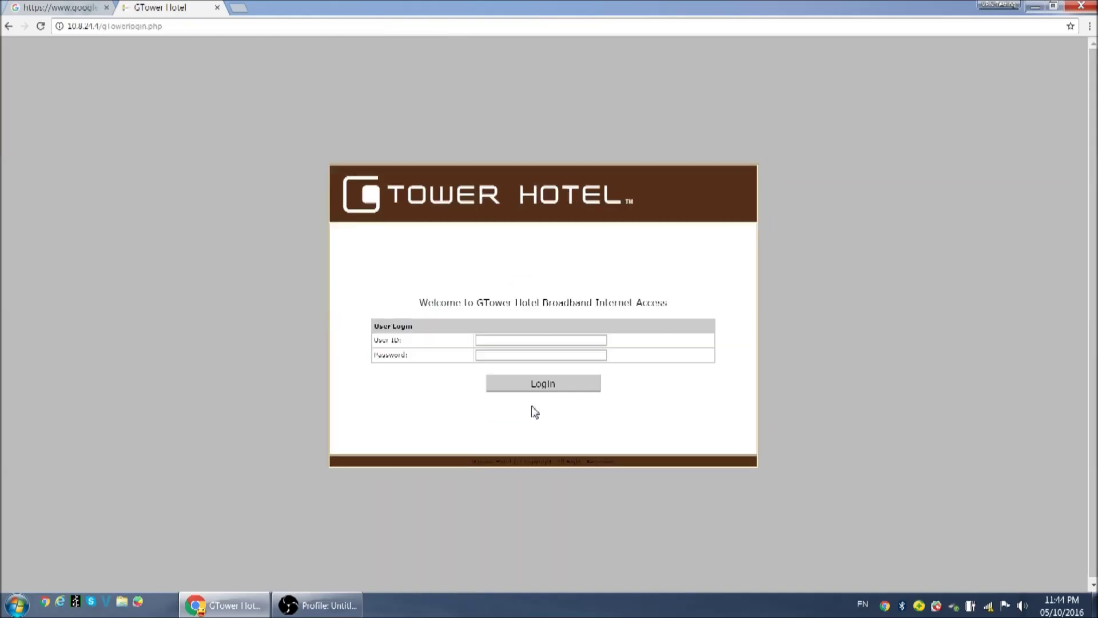
click(518, 341)
text(1121)
key(Tab)
text(******)
key(Return)
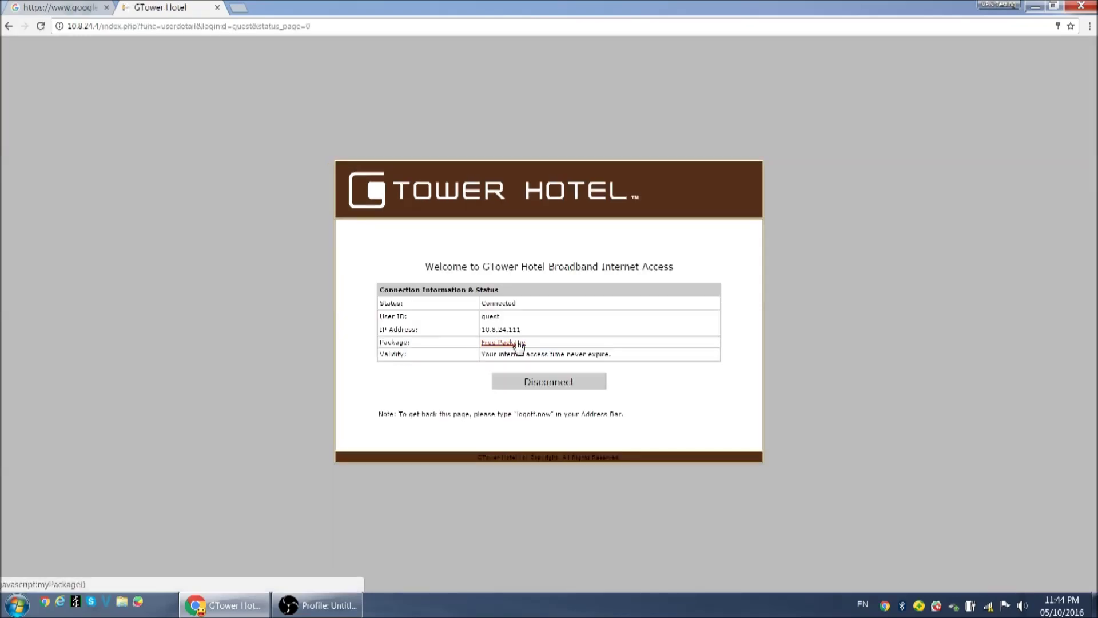
Step: Load the Netflix website from the address bar
click(383, 26)
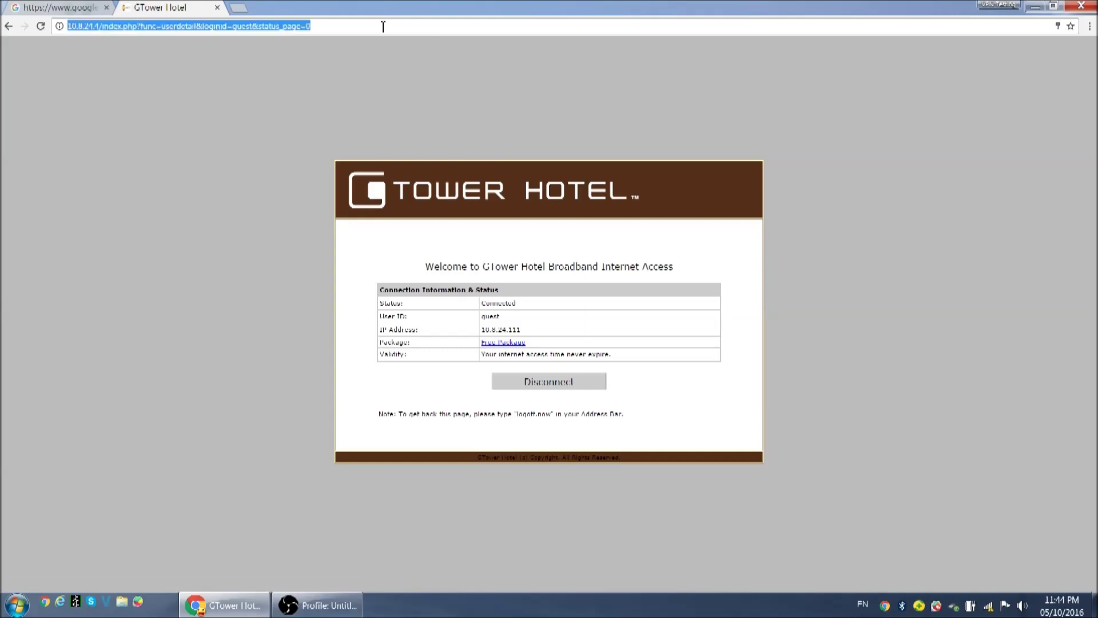
text(net)
key(Return)
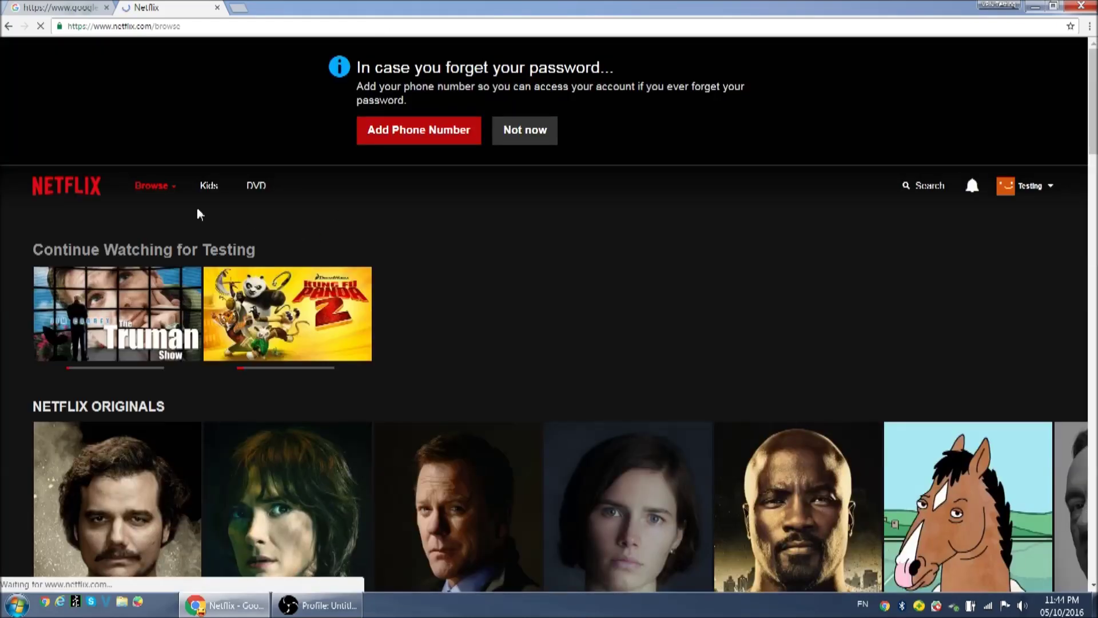
Step: Check that the Netflix browse page loads properly, then close the Netflix tab
scroll(198, 215, down, 10)
scroll(201, 227, down, 5)
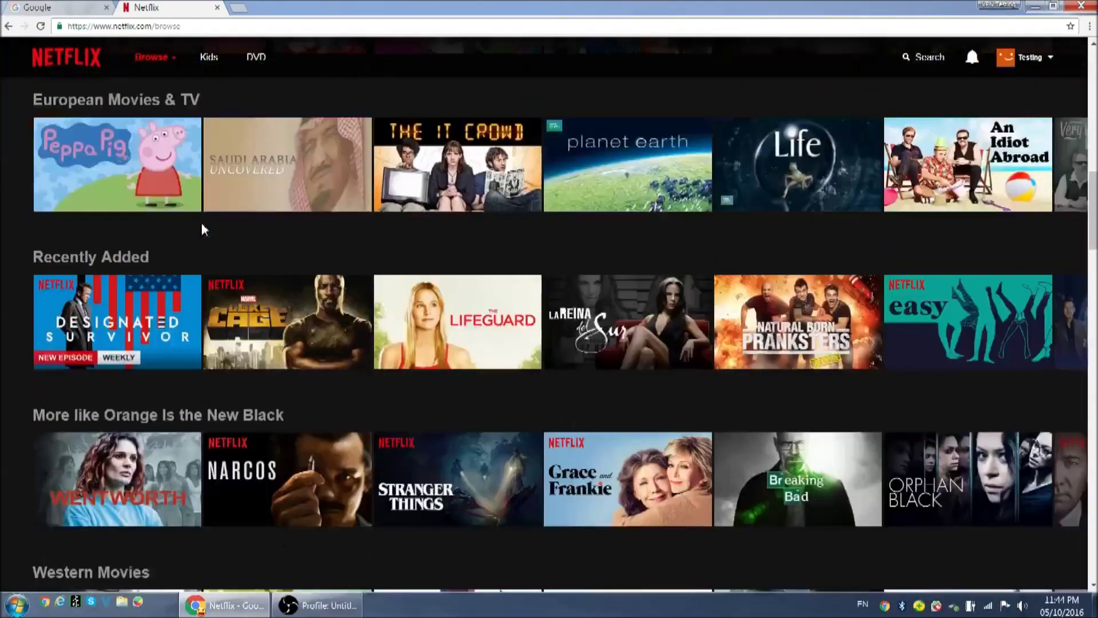
scroll(199, 229, up, 7)
scroll(197, 228, up, 6)
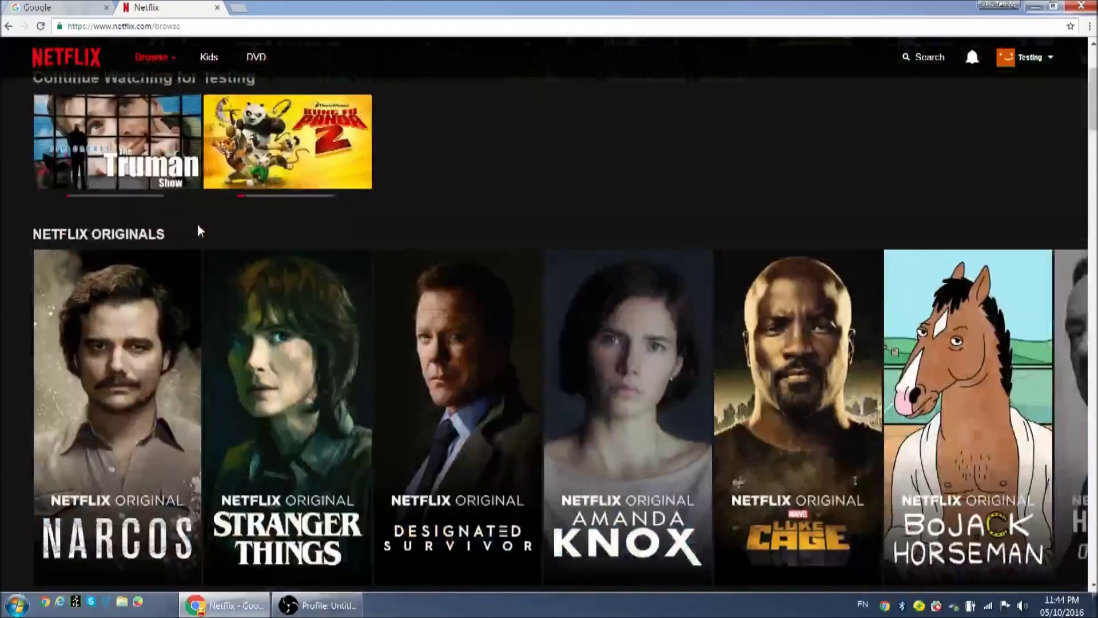
click(216, 8)
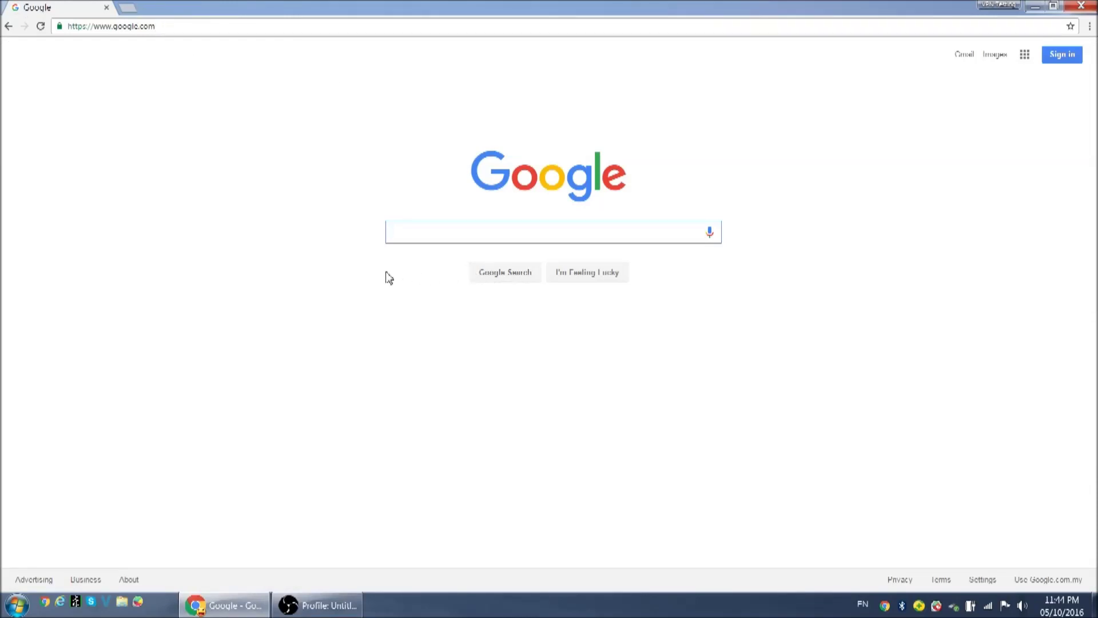
Step: Launch the network connections list with ncpa.cpl from Run, then close it
key(super+r)
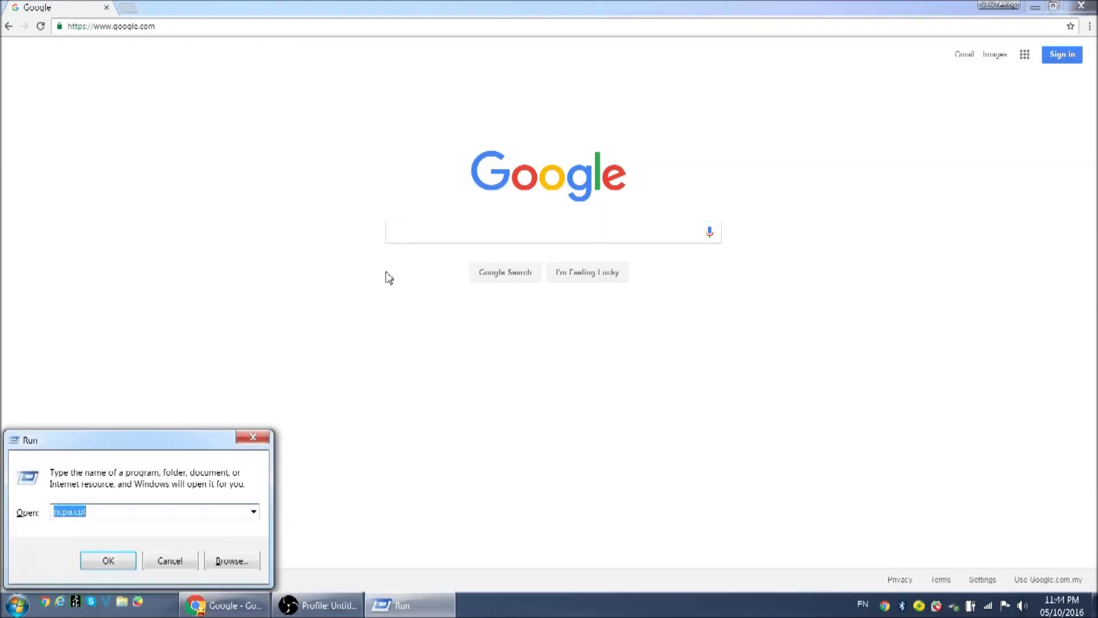
text(ncpa.cpl)
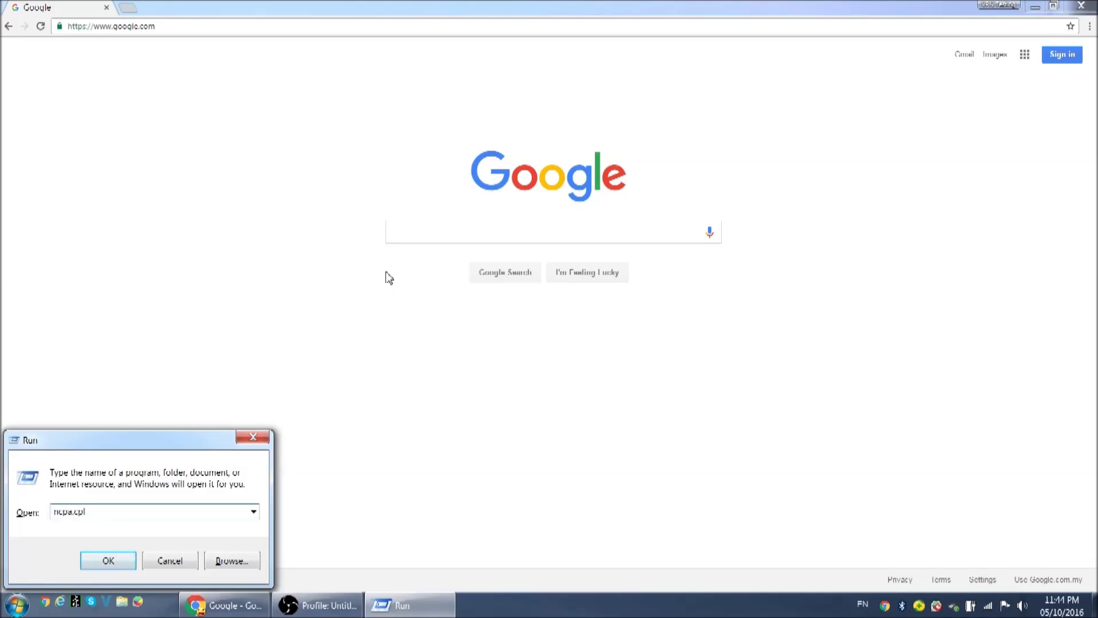
key(Return)
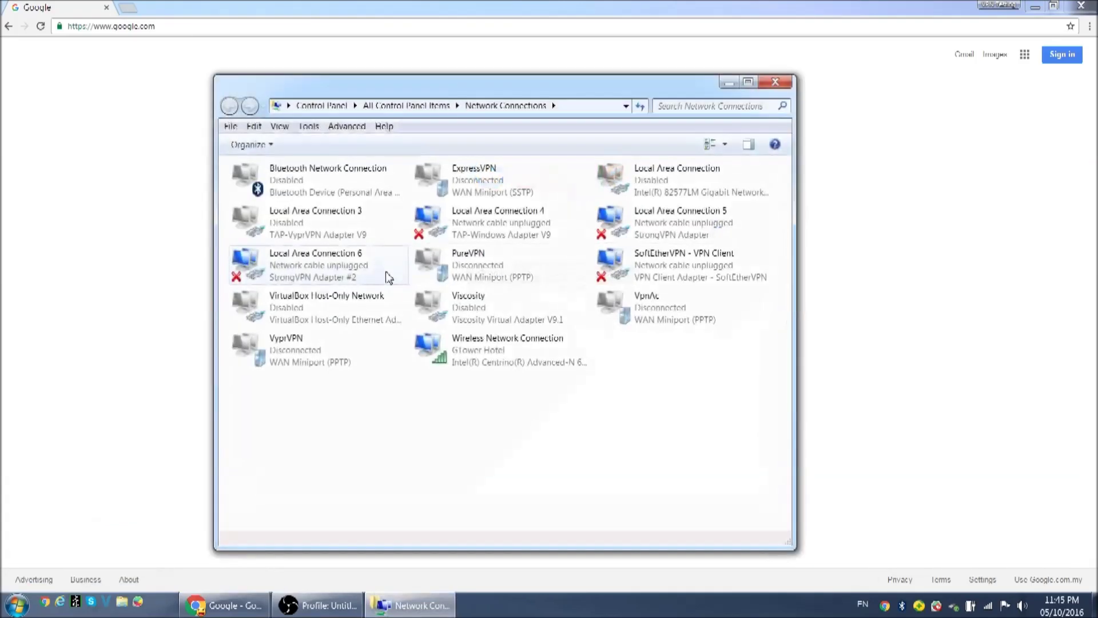
click(775, 83)
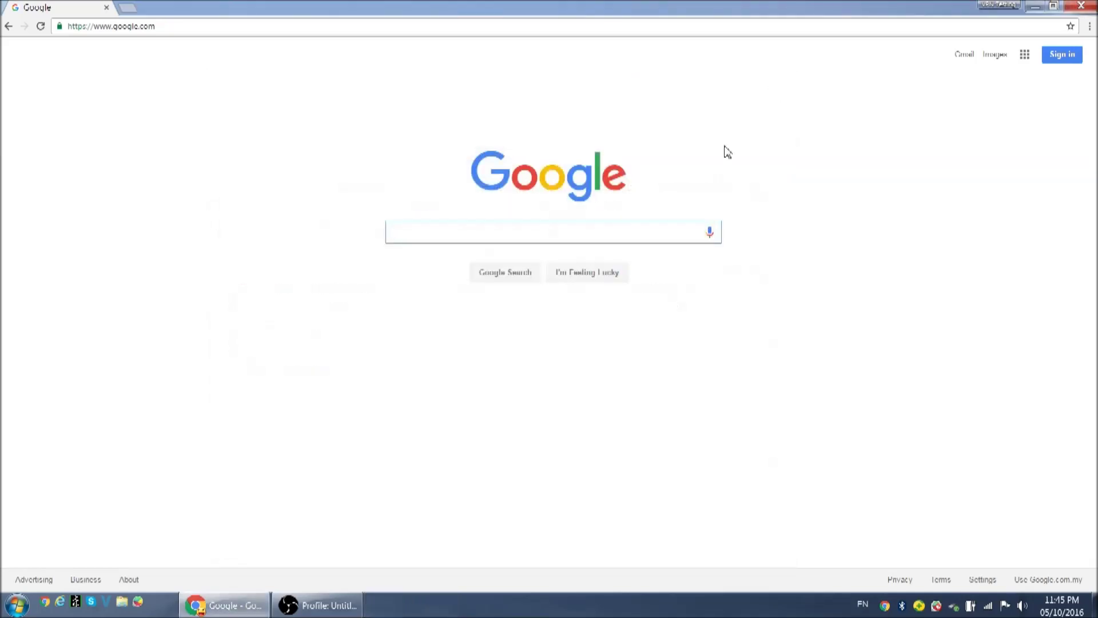
Step: Reach the adapter list through Network and Sharing Center's Change adapter settings, then show the desktop
click(971, 607)
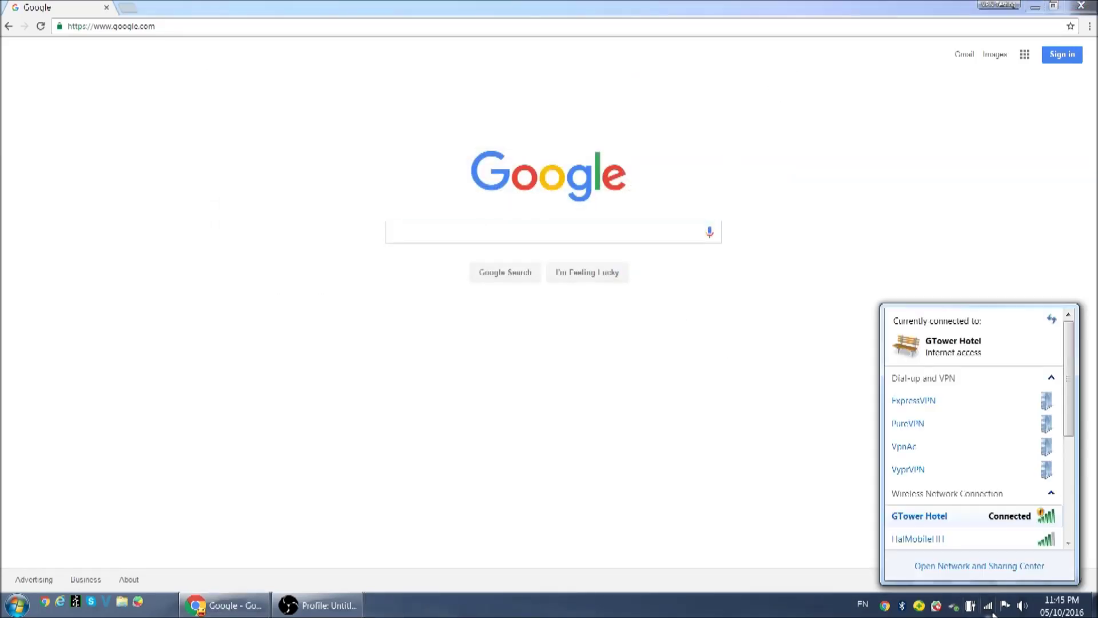
click(973, 573)
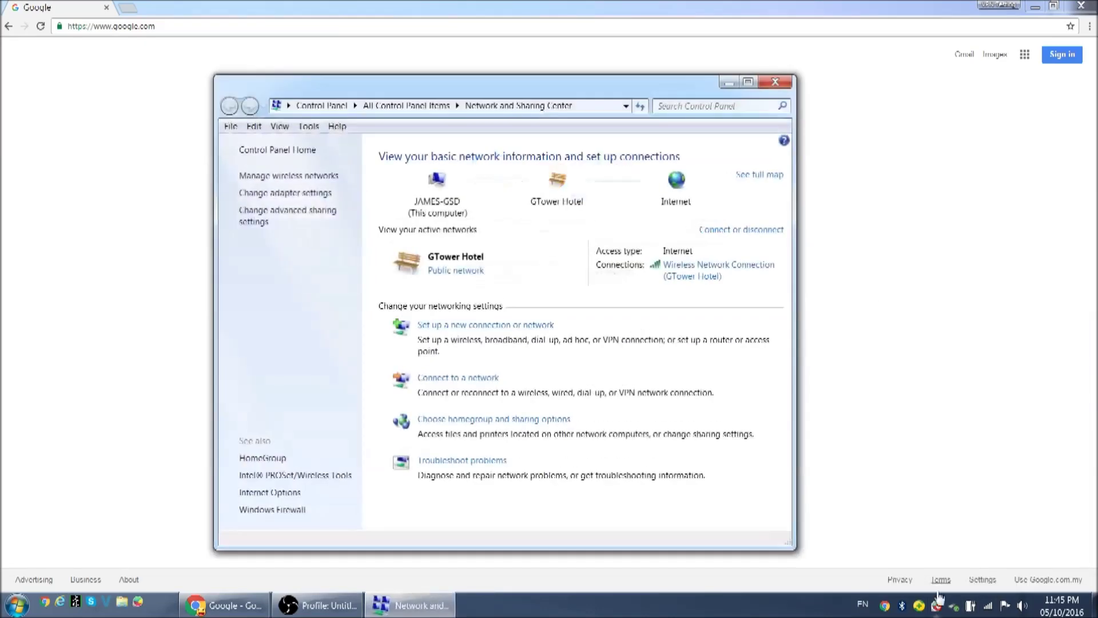
click(295, 194)
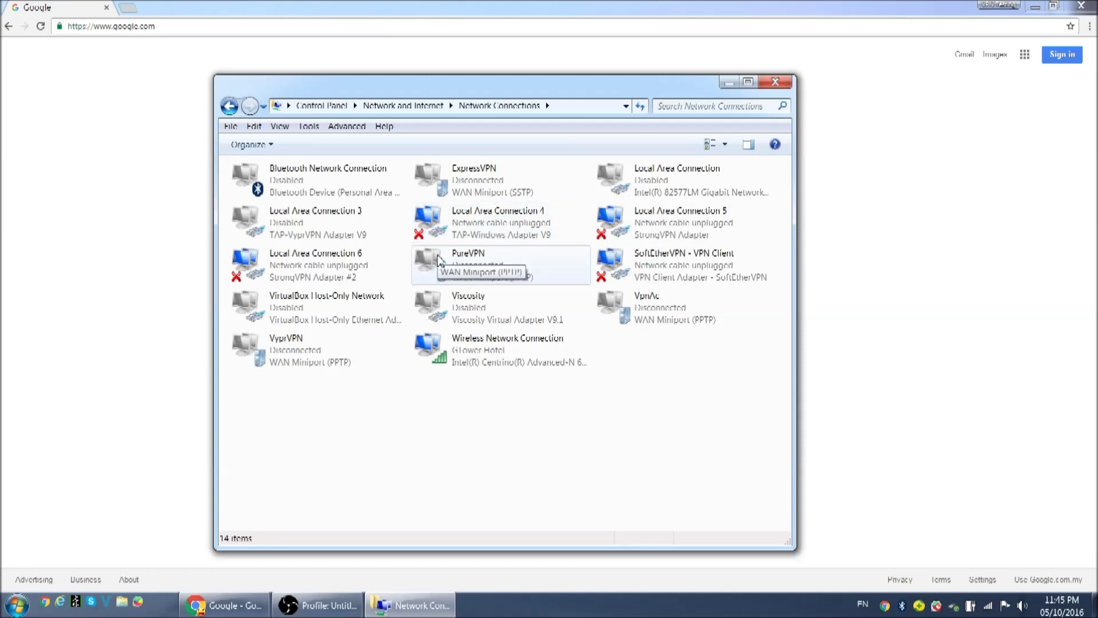
key(super+d)
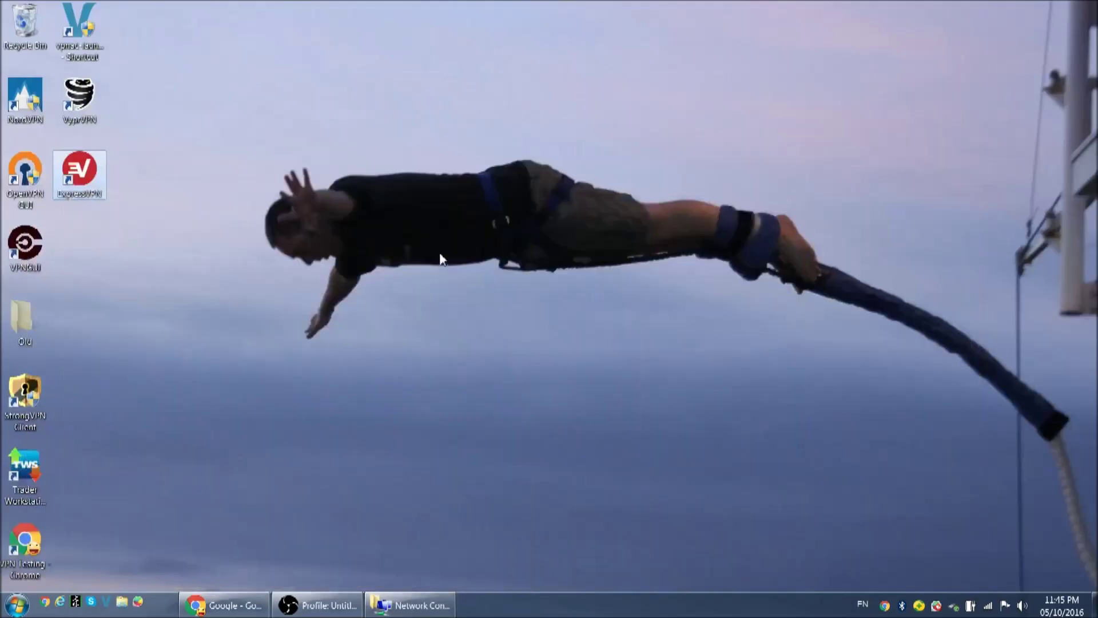
Step: Connect ExpressVPN to the USA location and select Local Area Connection 4 in Network Connections
click(75, 167)
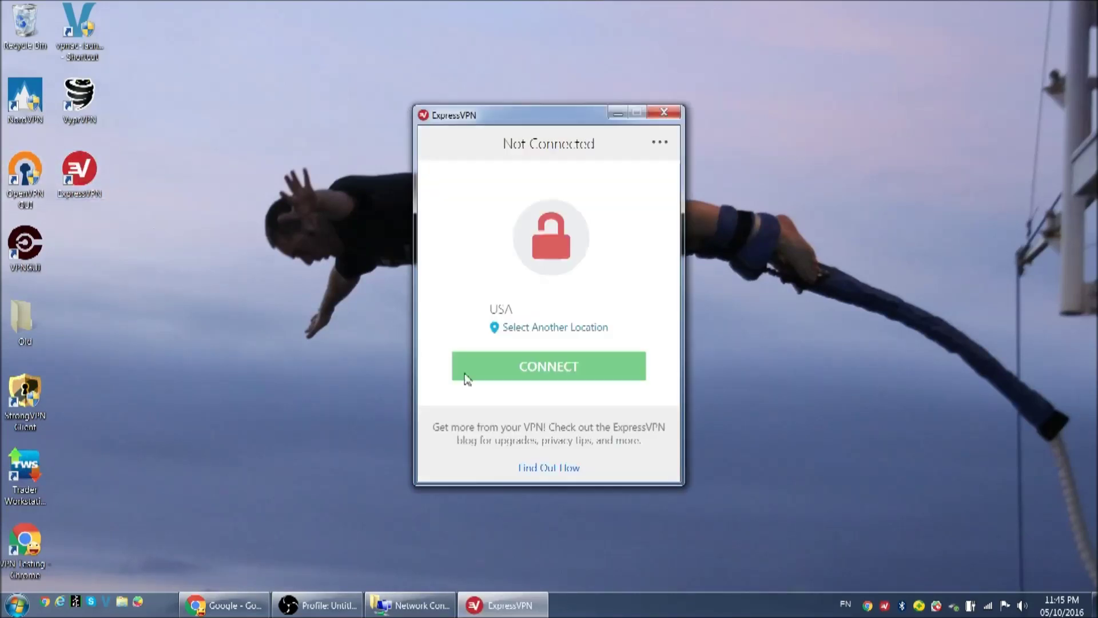
click(594, 367)
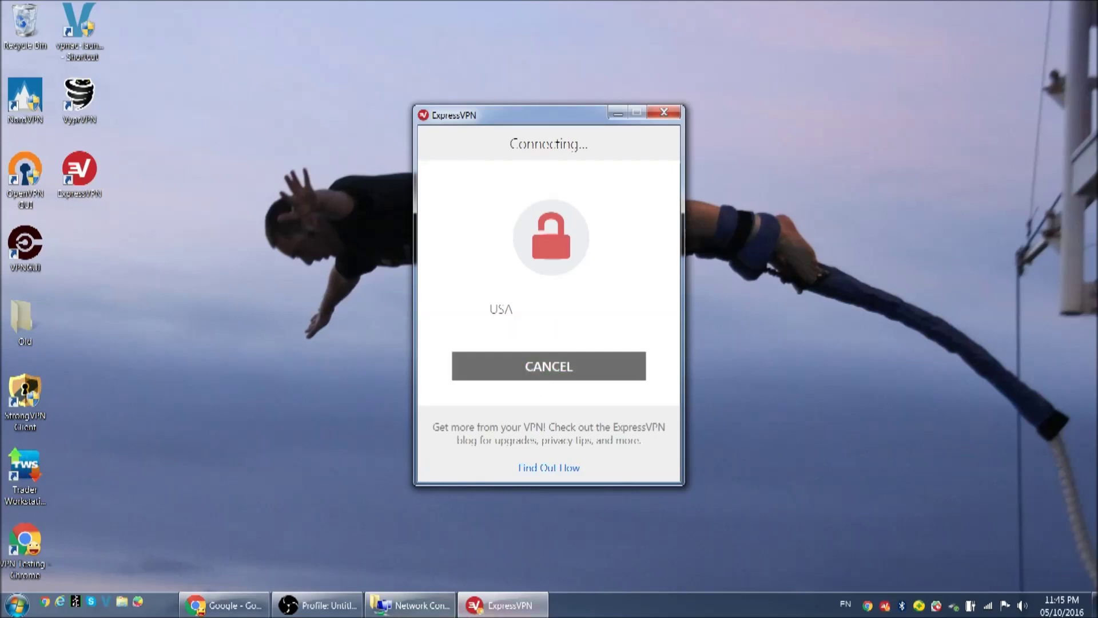
click(405, 614)
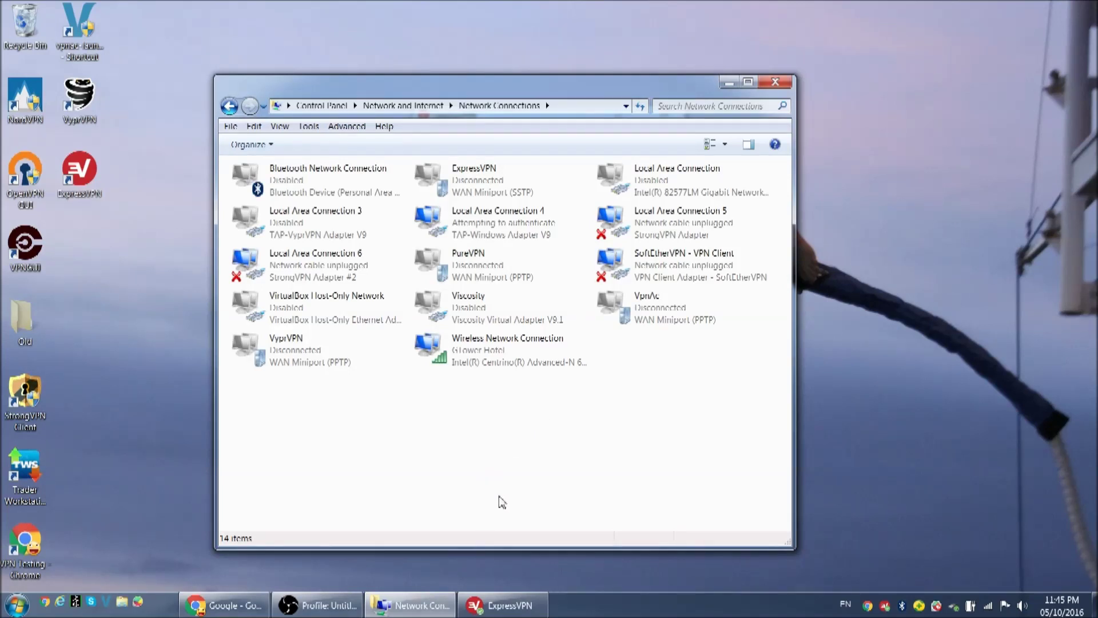
click(503, 605)
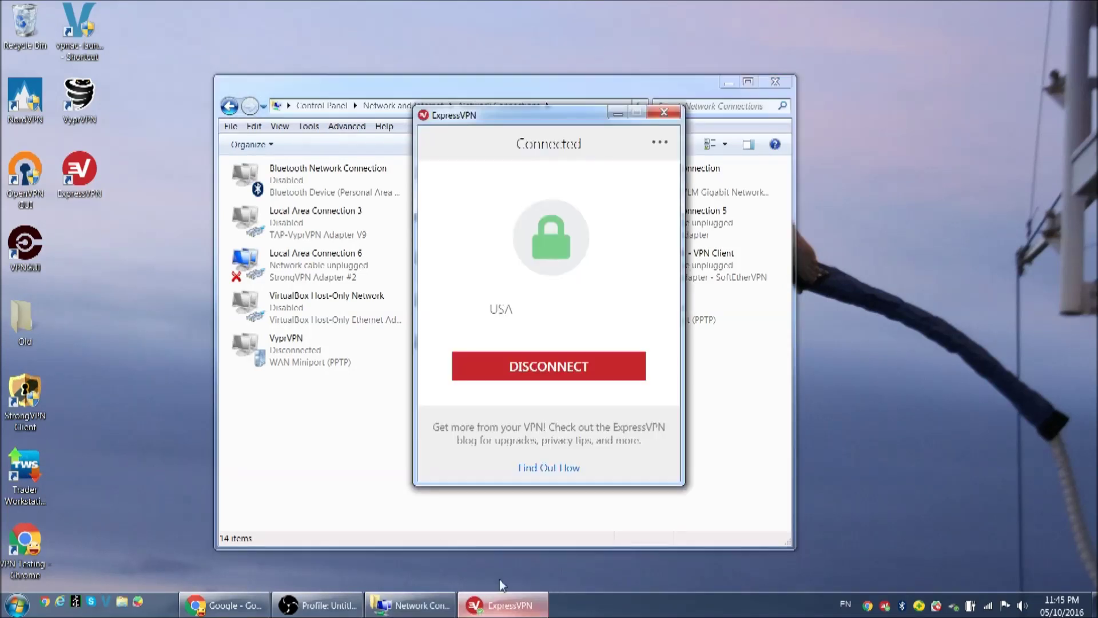
click(620, 115)
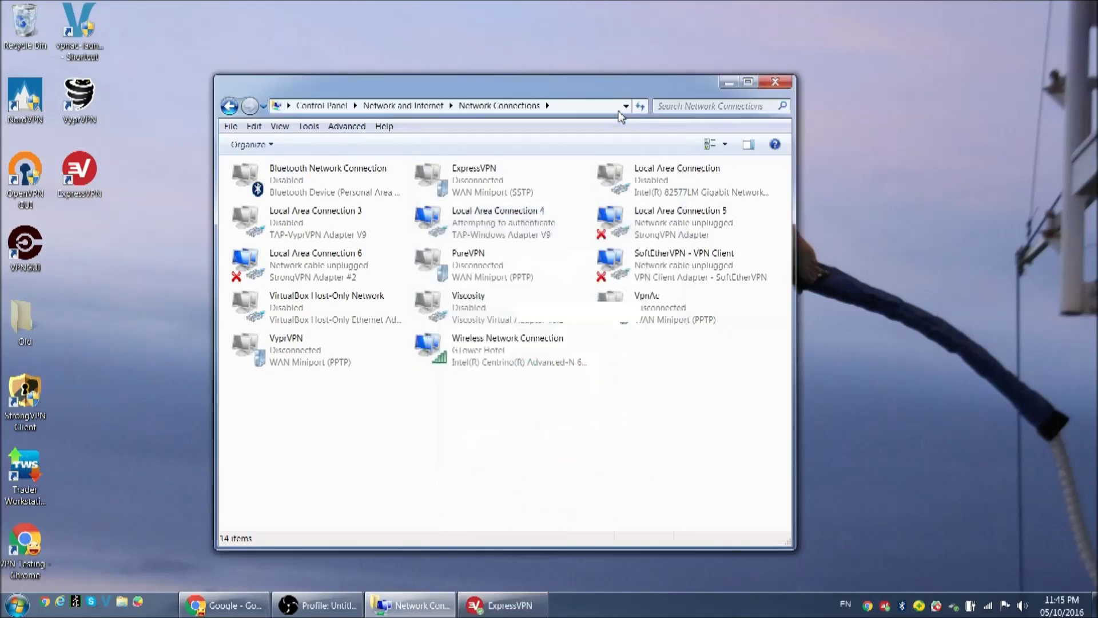
click(488, 222)
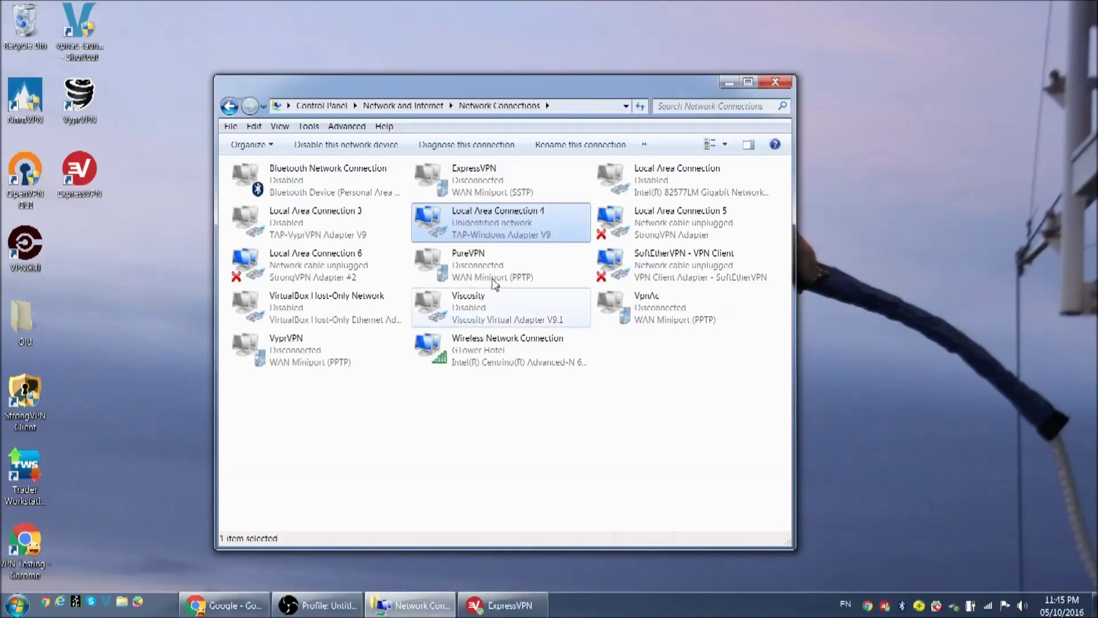
Step: Disconnect ExpressVPN from the USA server and close its window
click(507, 598)
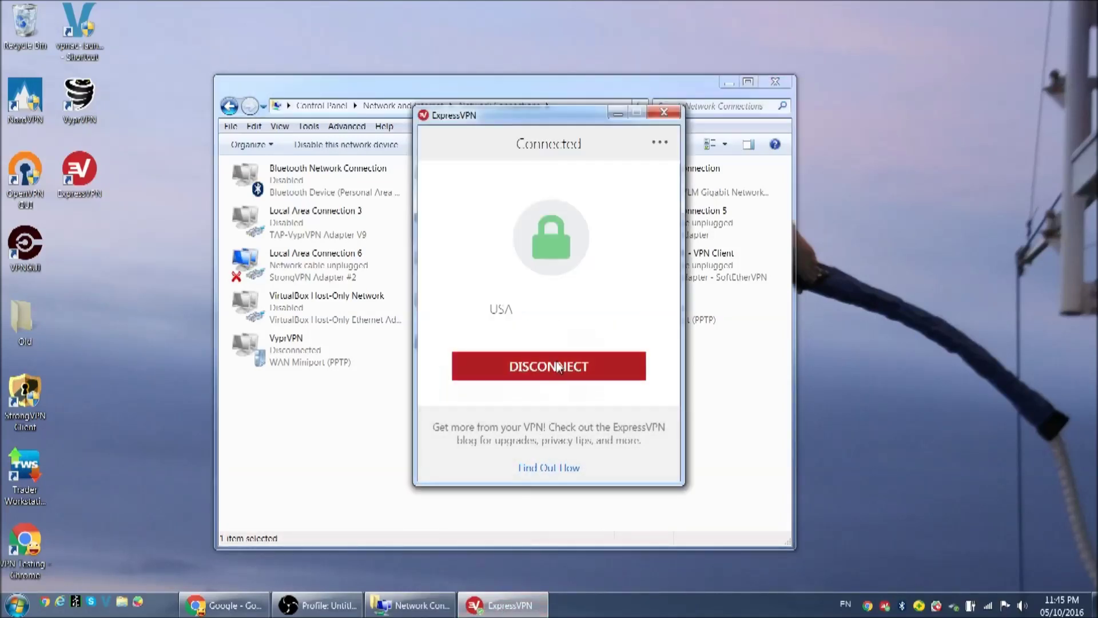
click(559, 366)
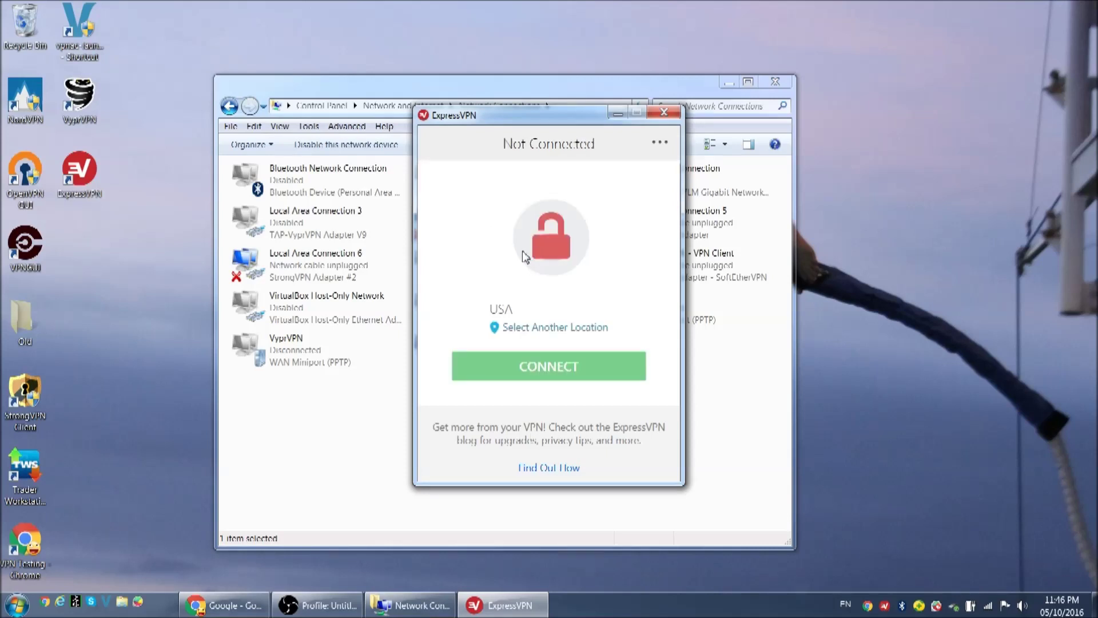
click(664, 113)
Step: Run Command Prompt as administrator from Start > All Programs
click(15, 604)
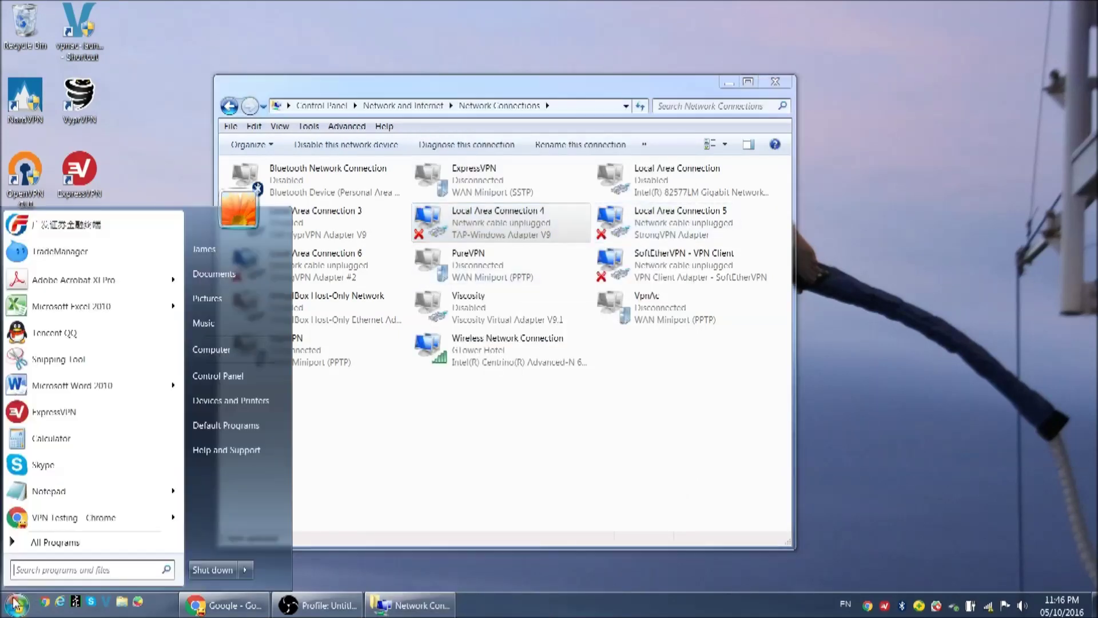
click(51, 541)
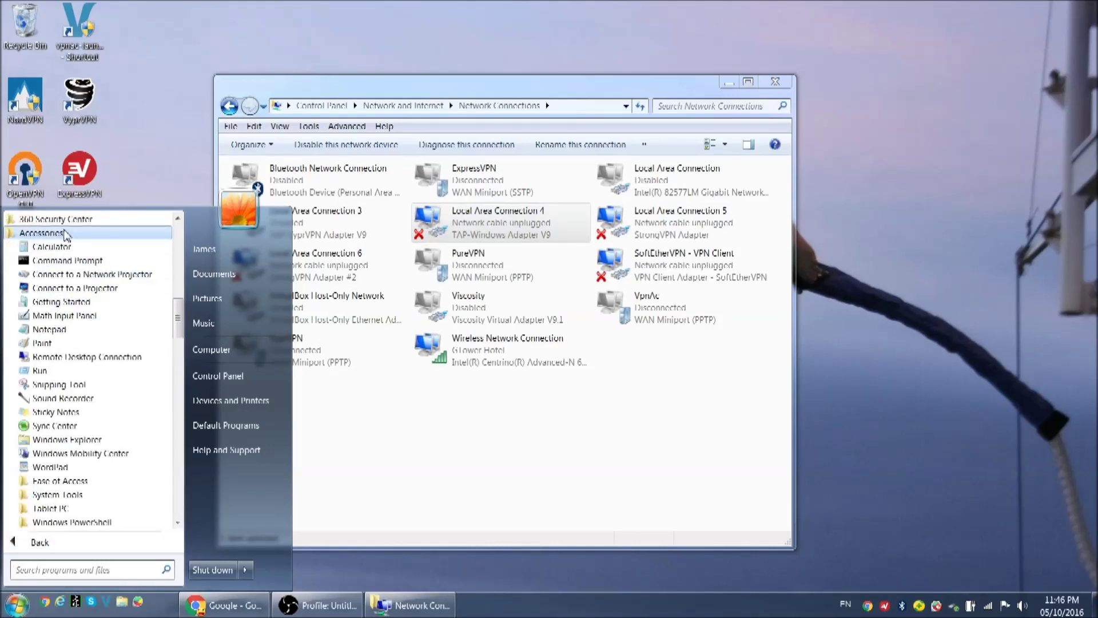
right_click(72, 263)
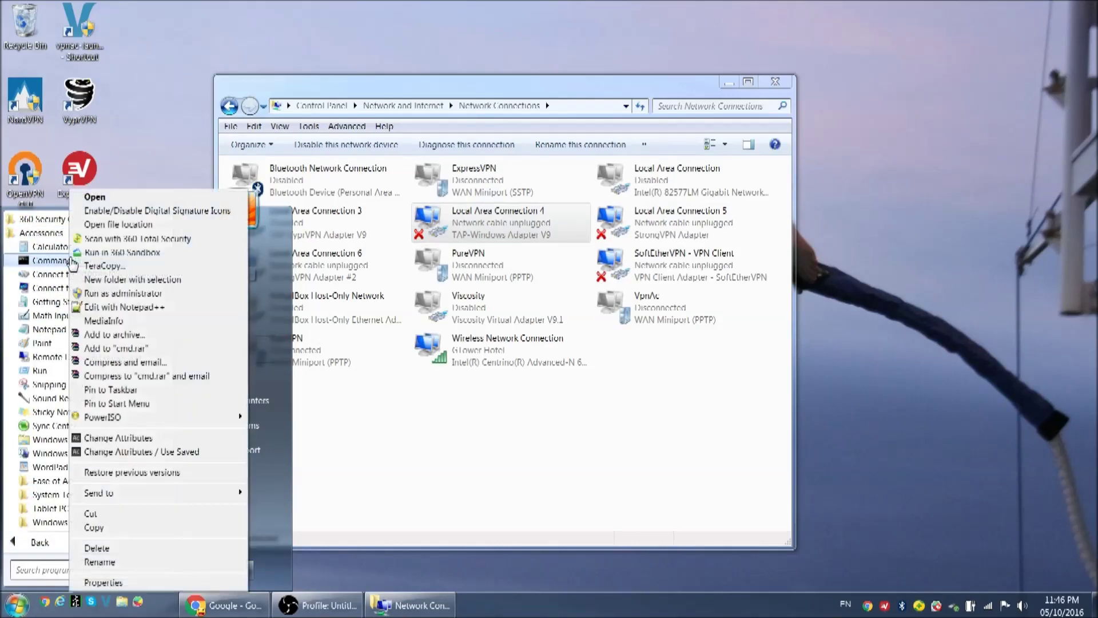
click(130, 295)
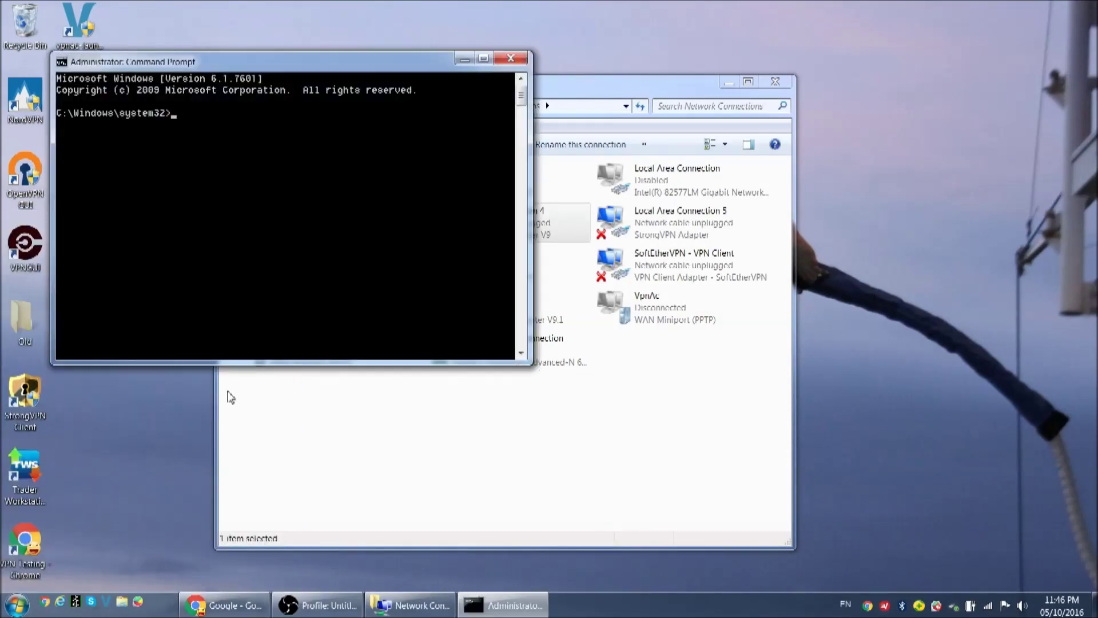
Step: Run netsh wlan show drivers and confirm Hosted network supported: Yes
text(netsh wlan show driver)
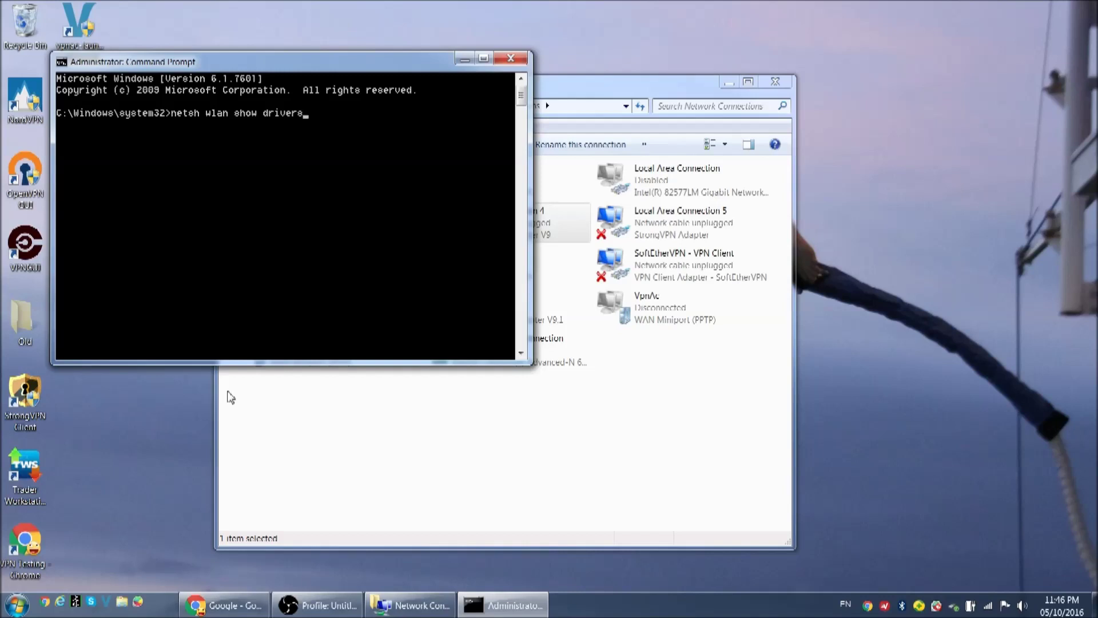
text(s)
key(Return)
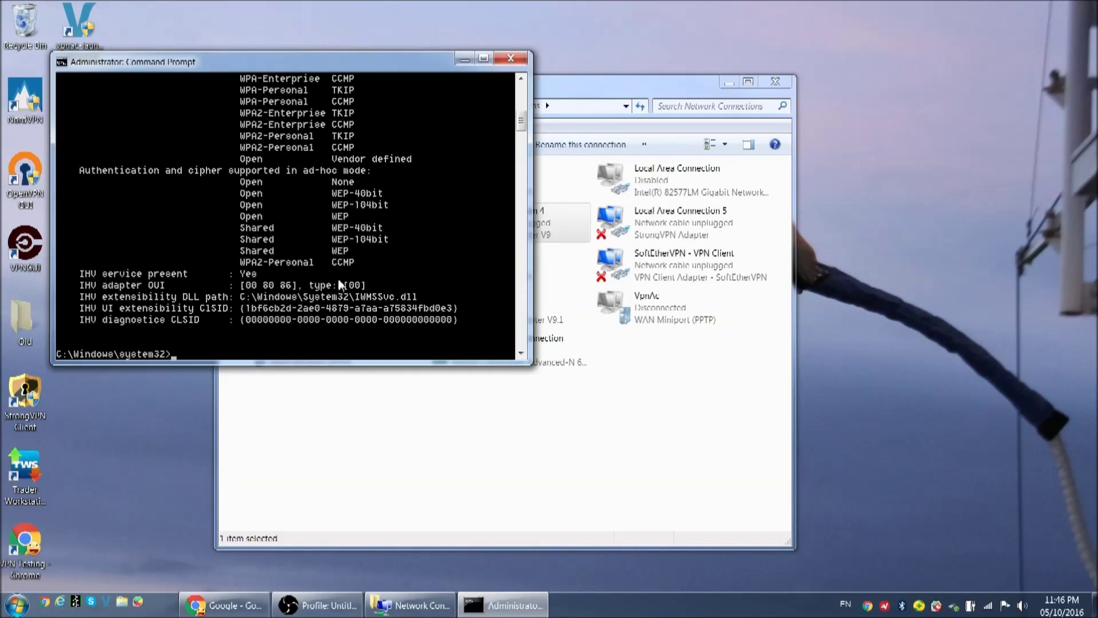
scroll(274, 157, up, 6)
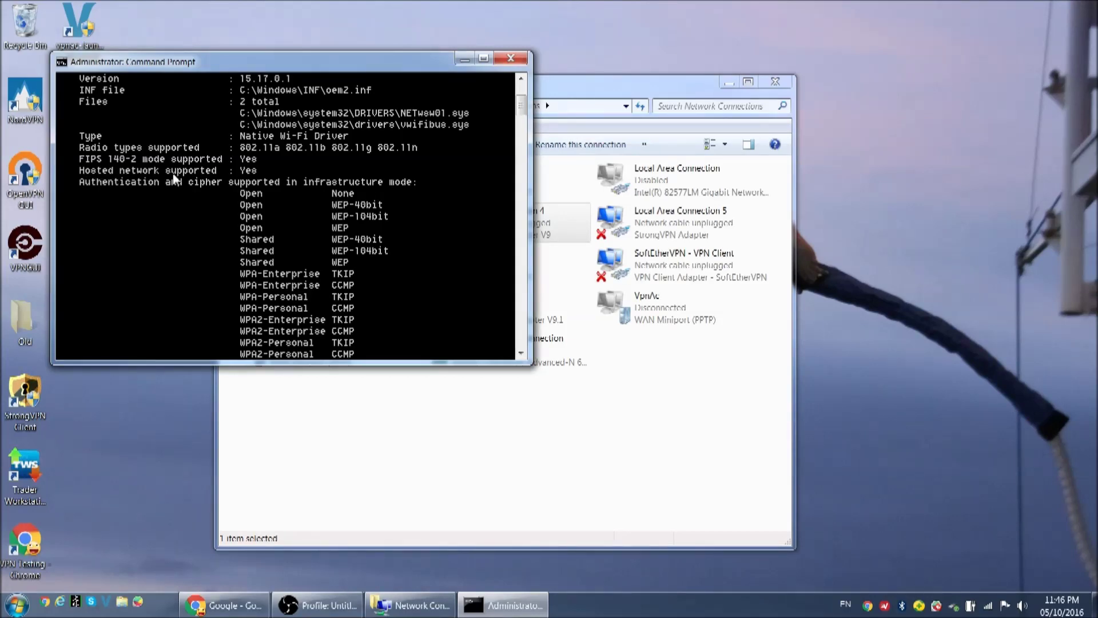
scroll(254, 172, up, 4)
scroll(284, 180, down, 10)
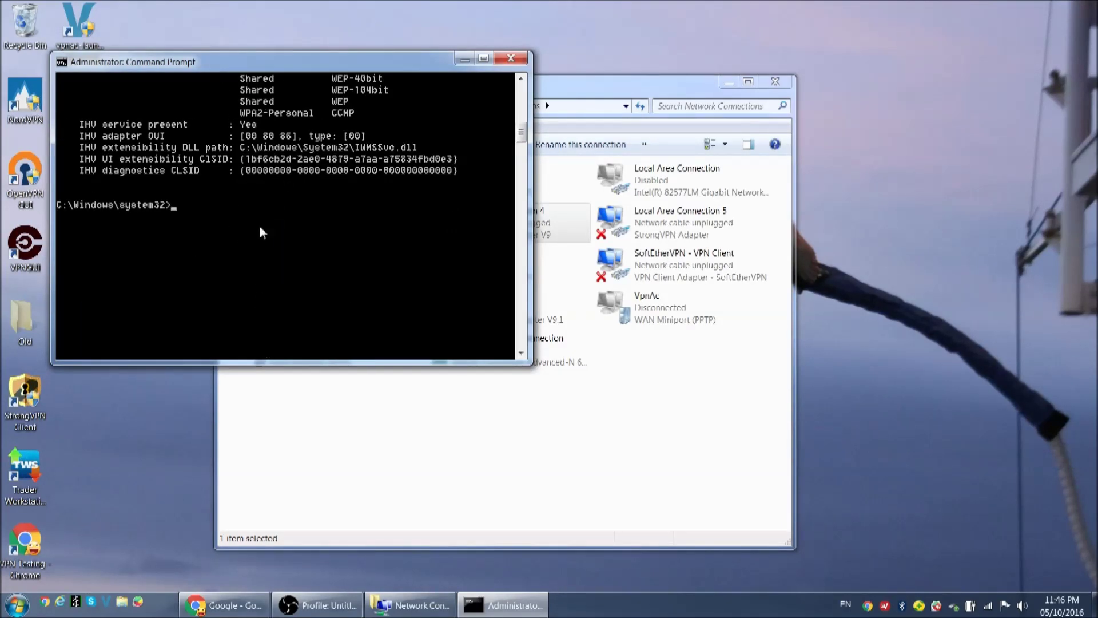
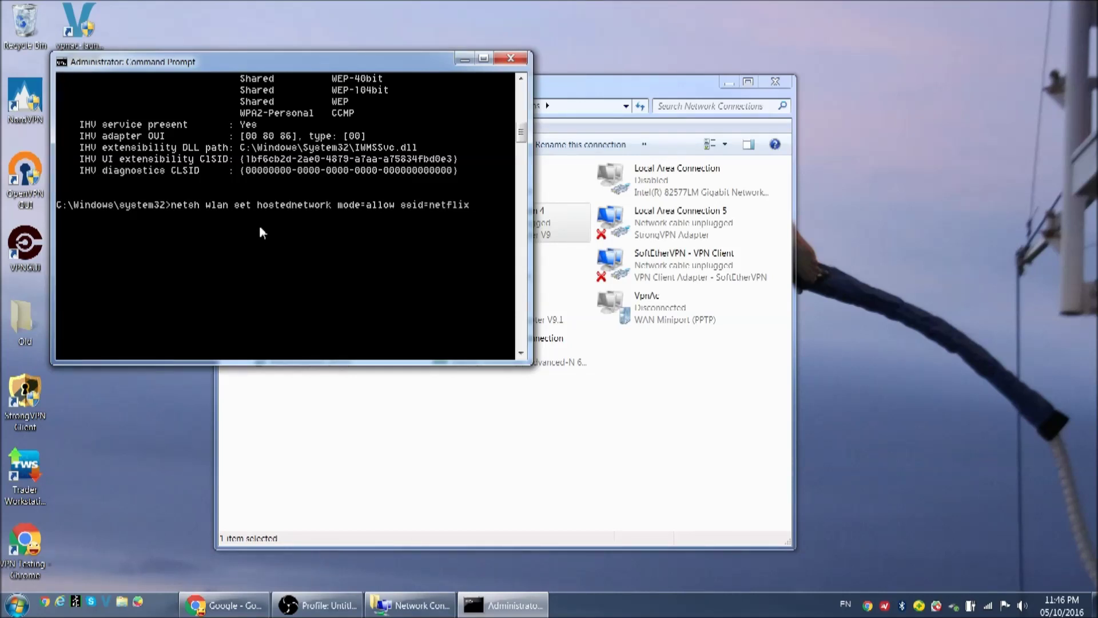
Step: Set the hosted network to mode=allow with SSID netflix and its passphrase
key(Return)
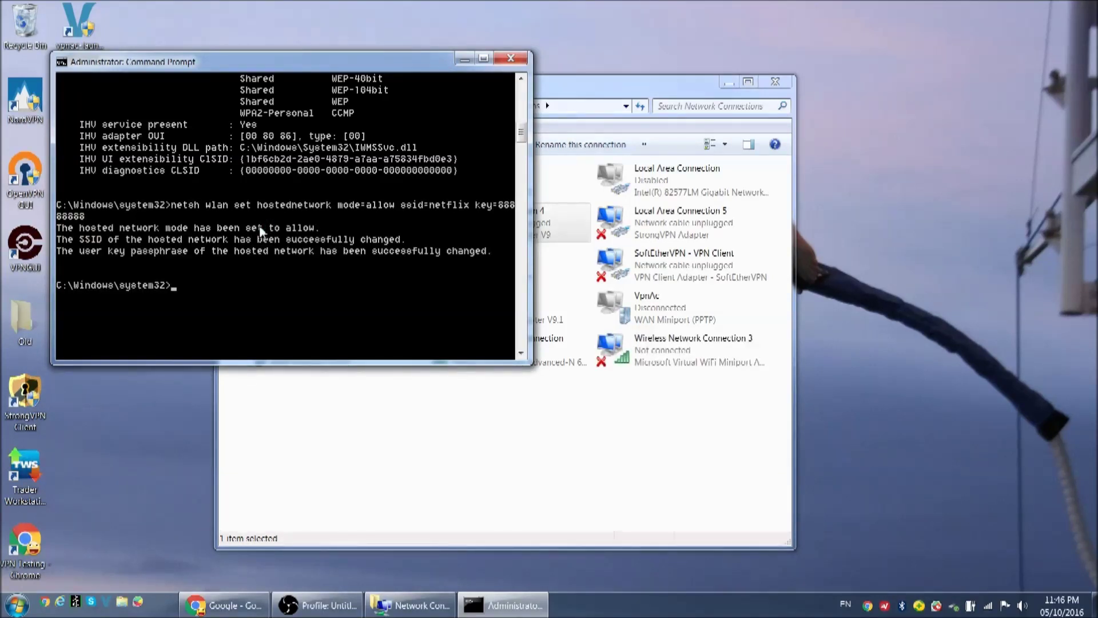
Step: Start the hosted network with netsh wlan start hostednetwork and check Wireless Network Connection 3's status
click(566, 486)
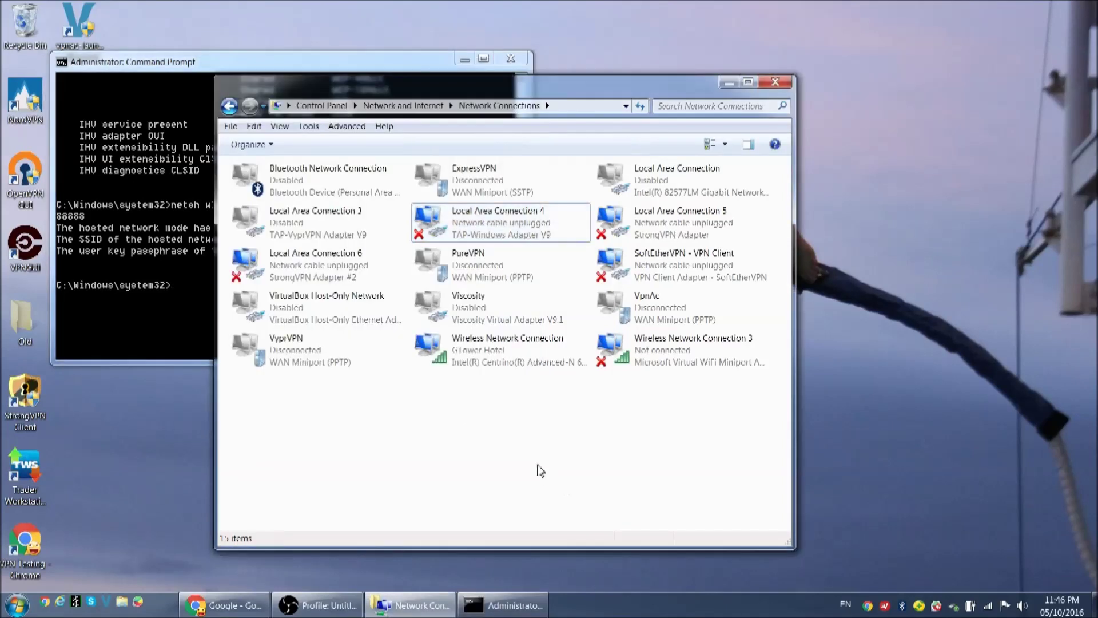
click(691, 355)
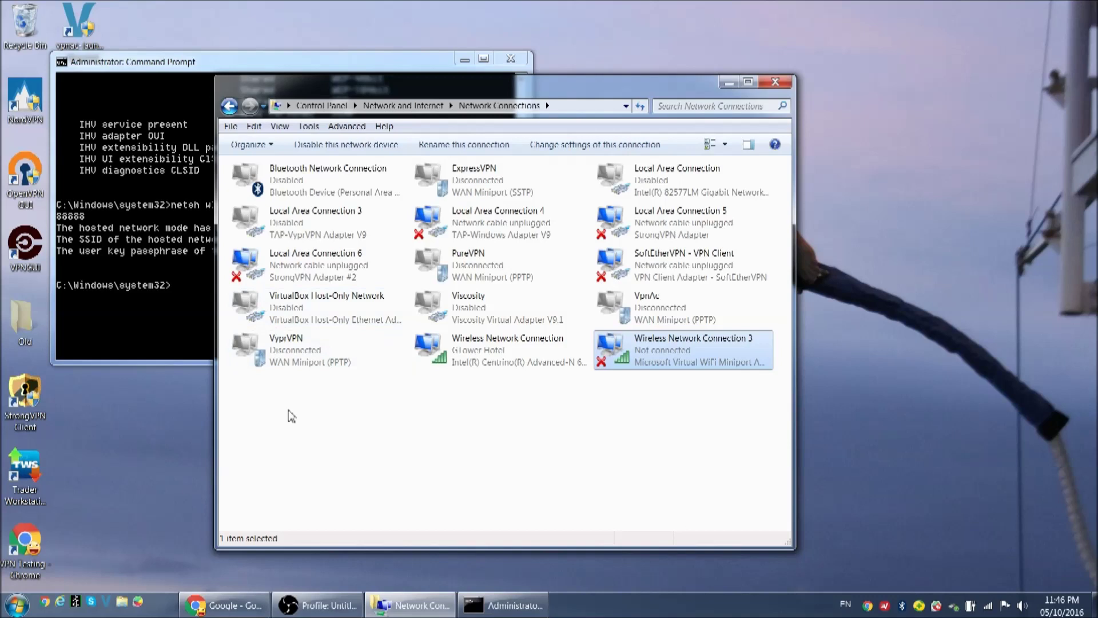
click(198, 313)
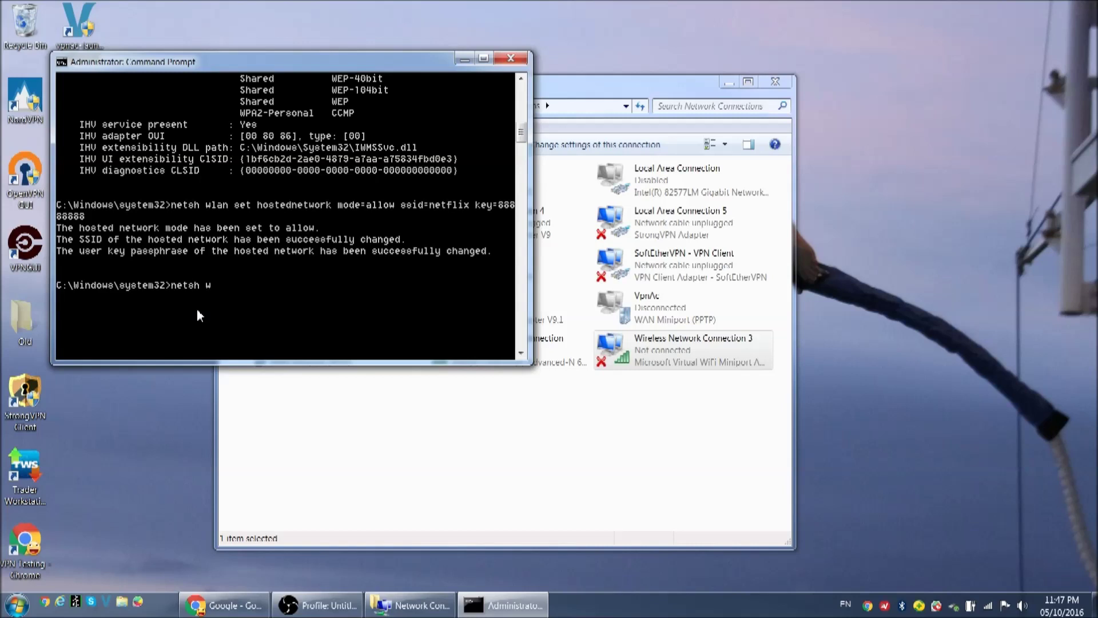
text(netsh wlan start hostednetwork)
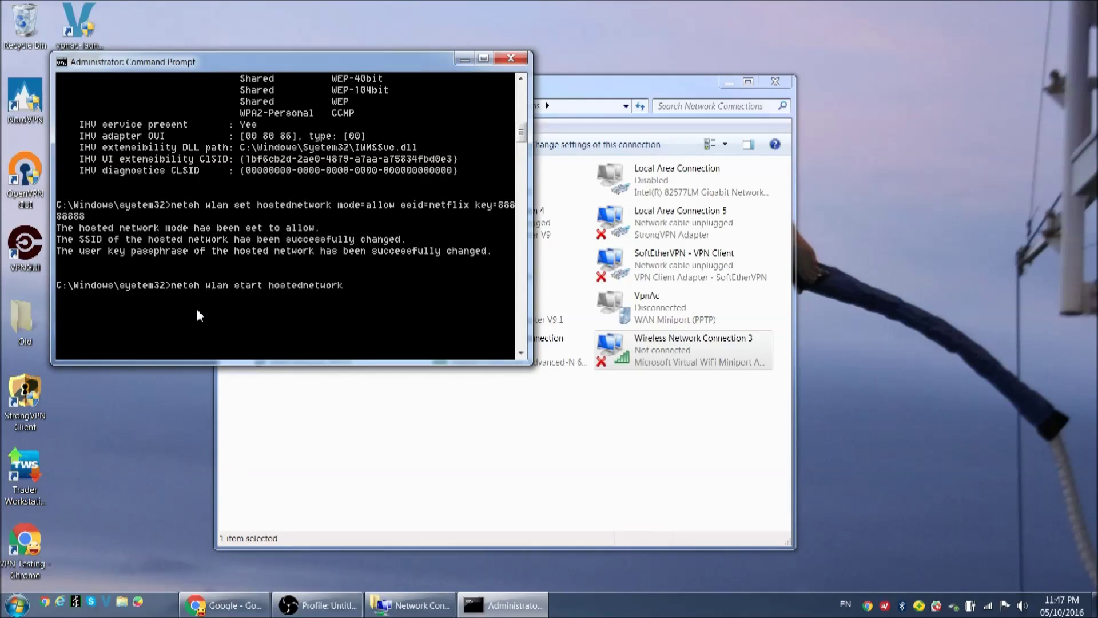
key(Return)
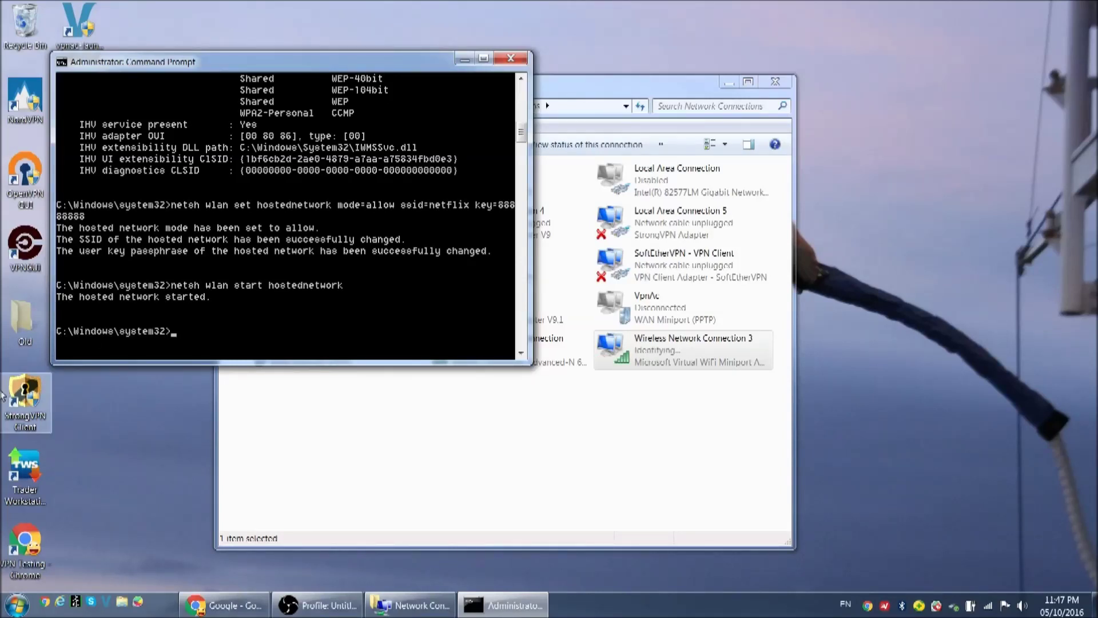
click(716, 338)
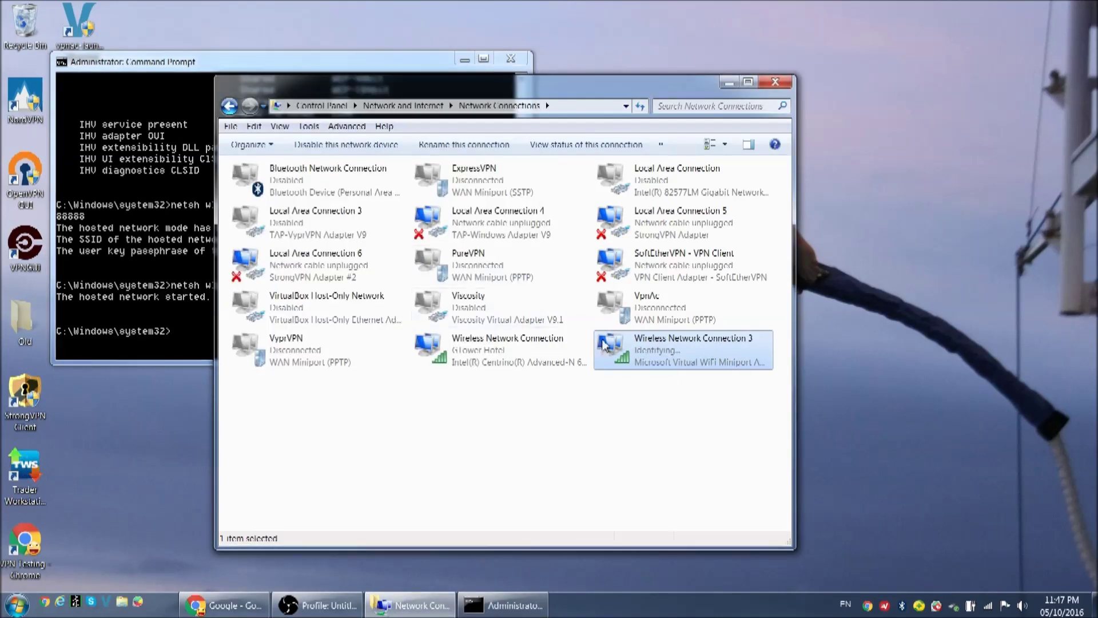
Step: Share Local Area Connection 4's internet connection with Wireless Network Connection 3 in its Sharing properties
right_click(471, 225)
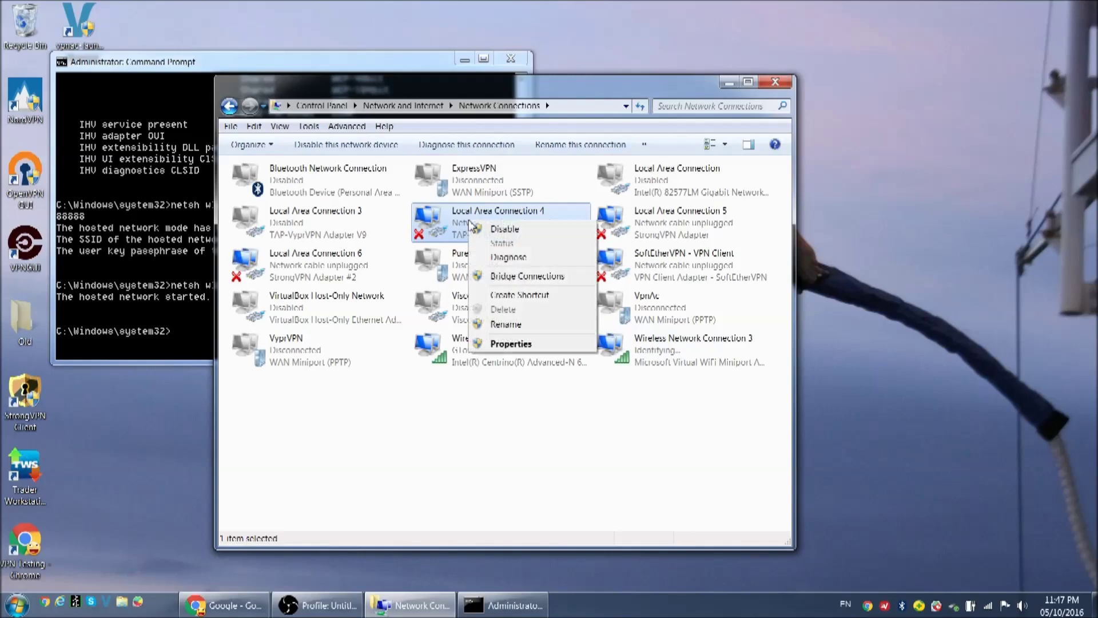
click(478, 343)
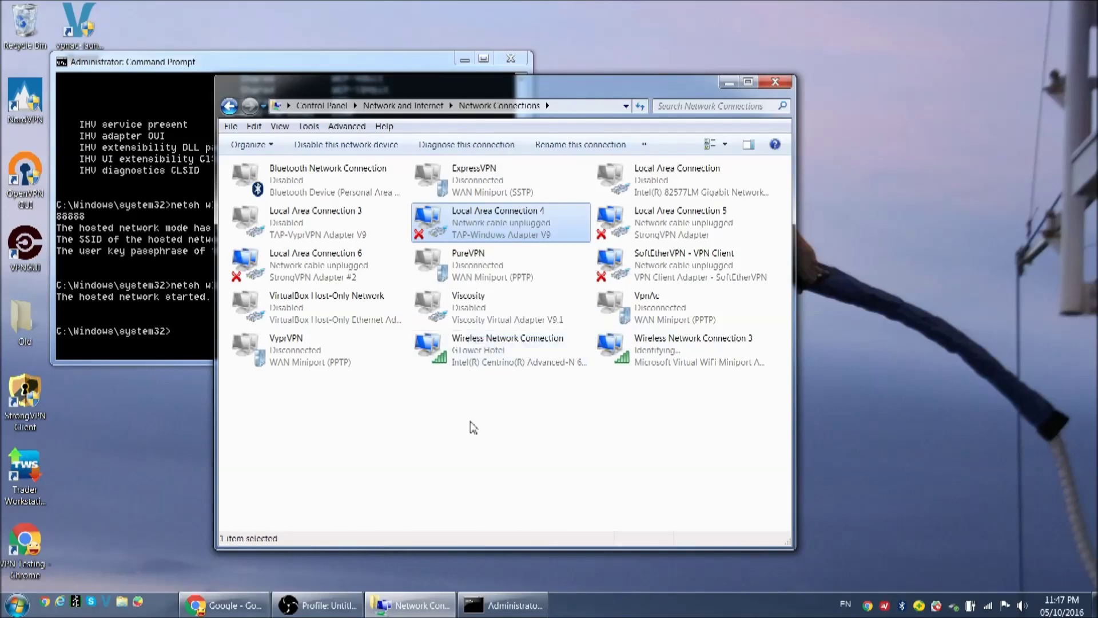
click(356, 164)
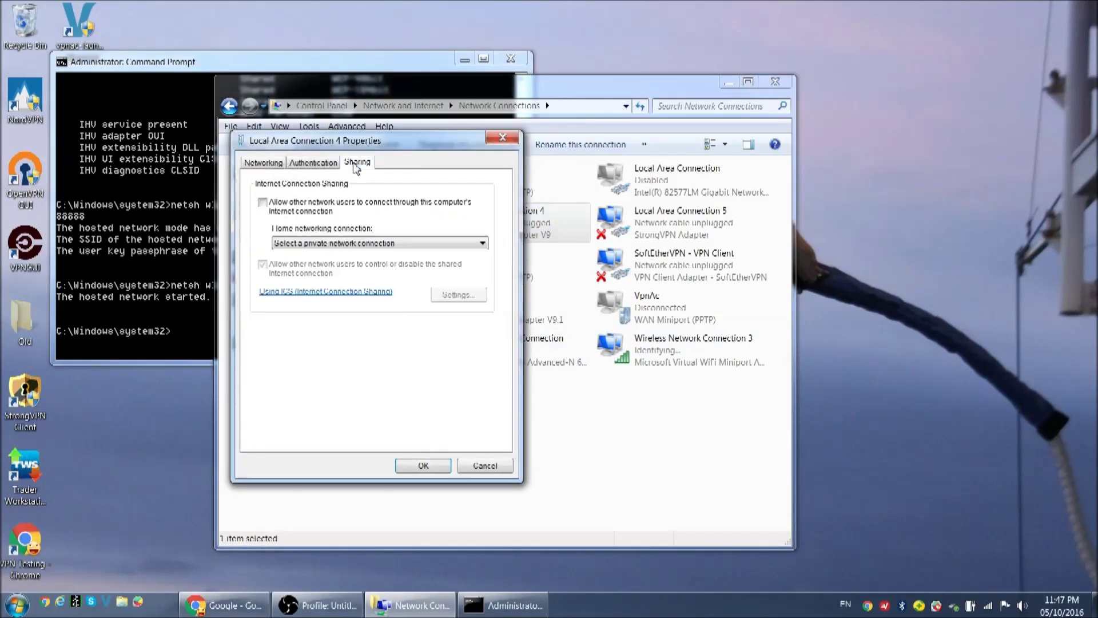
click(262, 202)
click(332, 246)
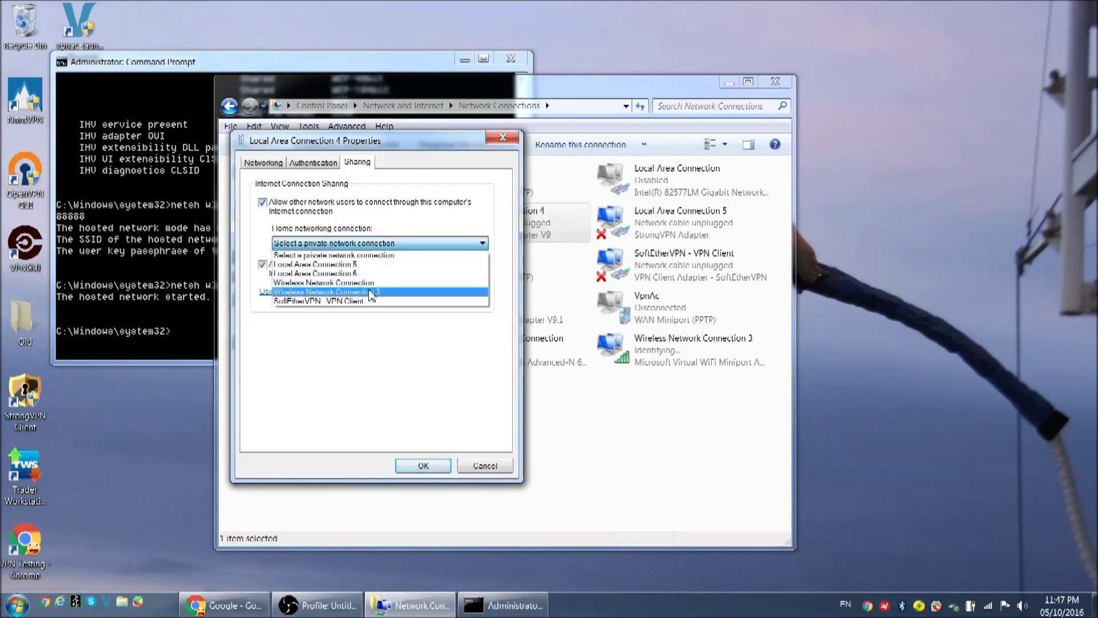
click(371, 292)
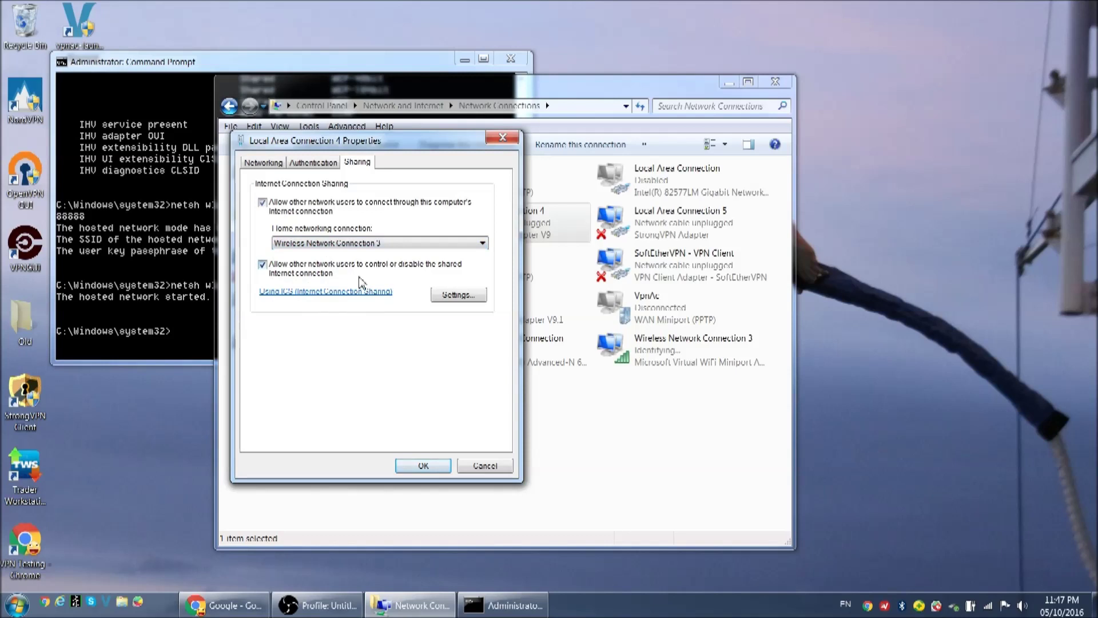
click(427, 466)
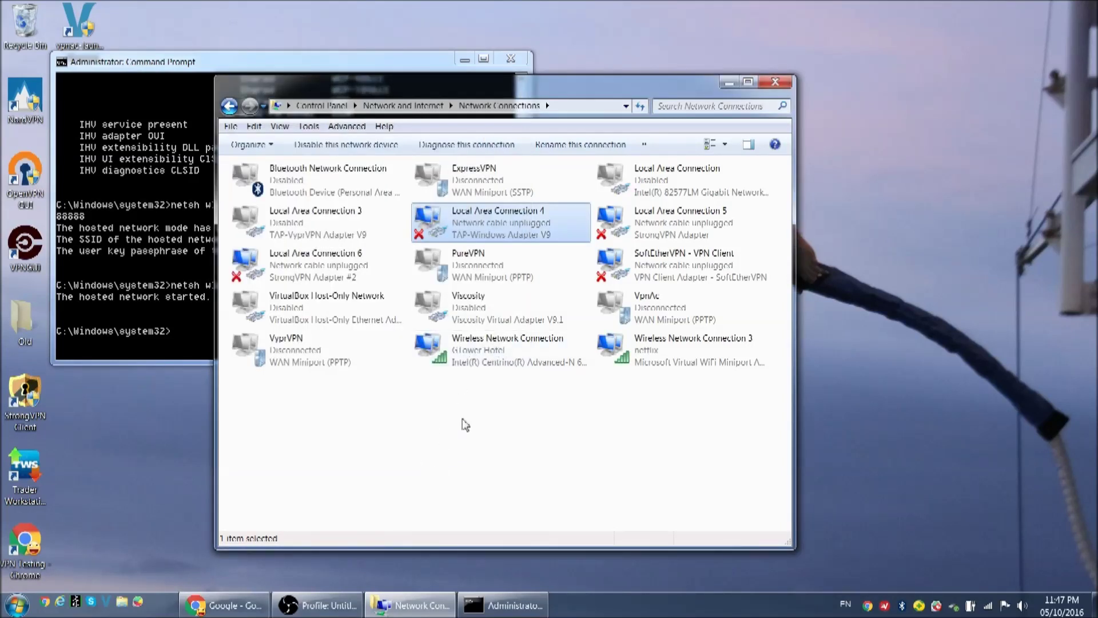
Step: Reconnect ExpressVPN from its tray icon
click(885, 606)
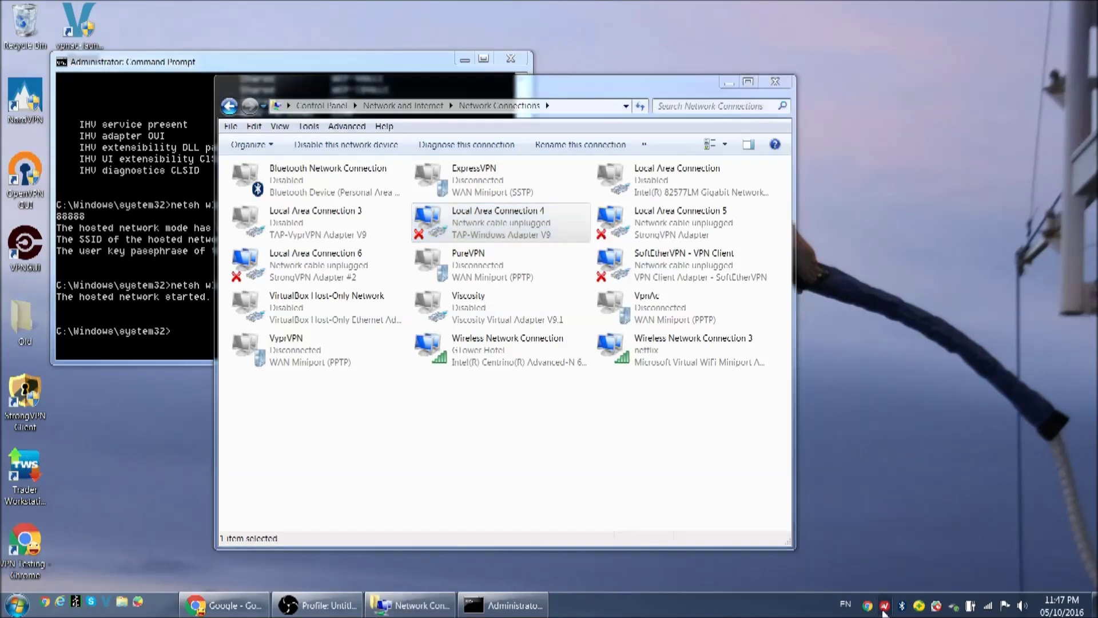
click(558, 369)
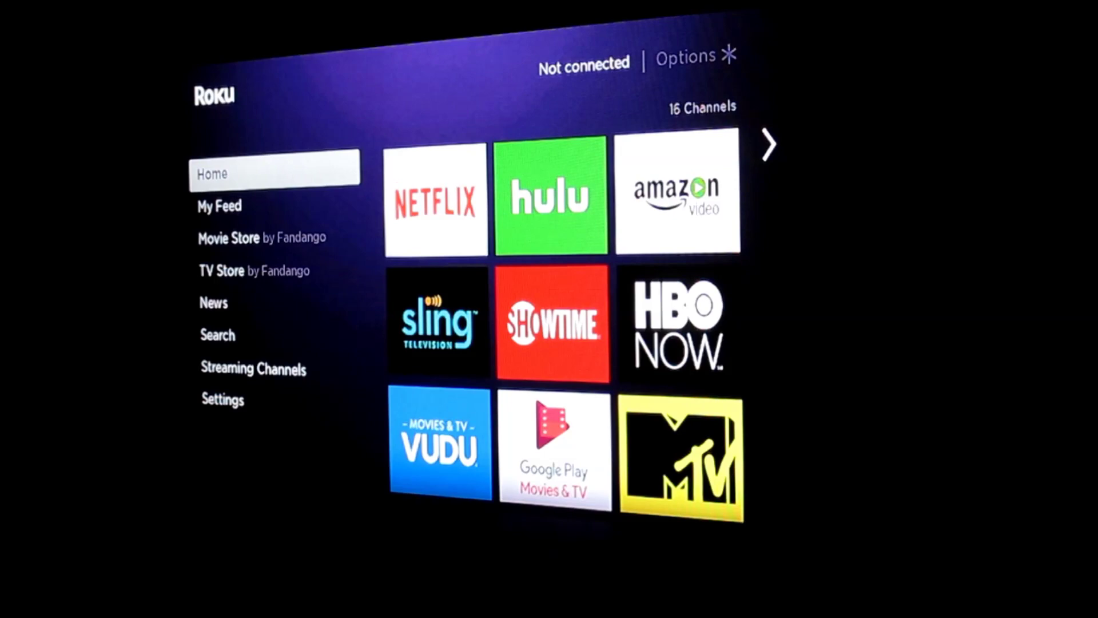
Step: In Roku network settings, scan for a new wireless connection and choose the netflix network
key(Down)
key(Down)
key(Down)
key(Down)
key(Down)
key(Down)
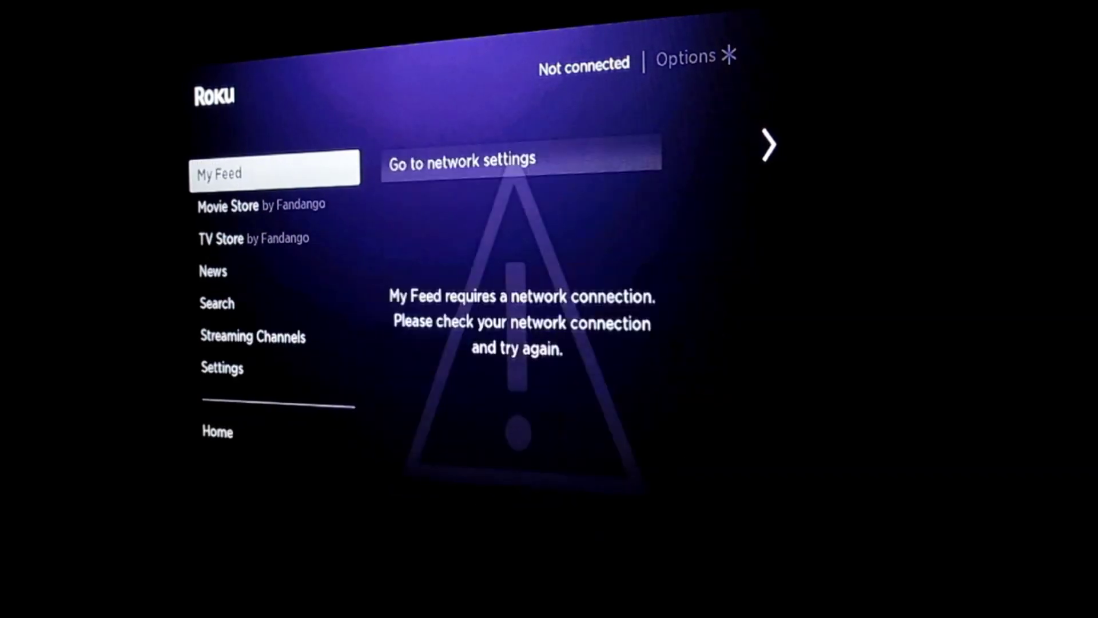
key(Right)
key(Return)
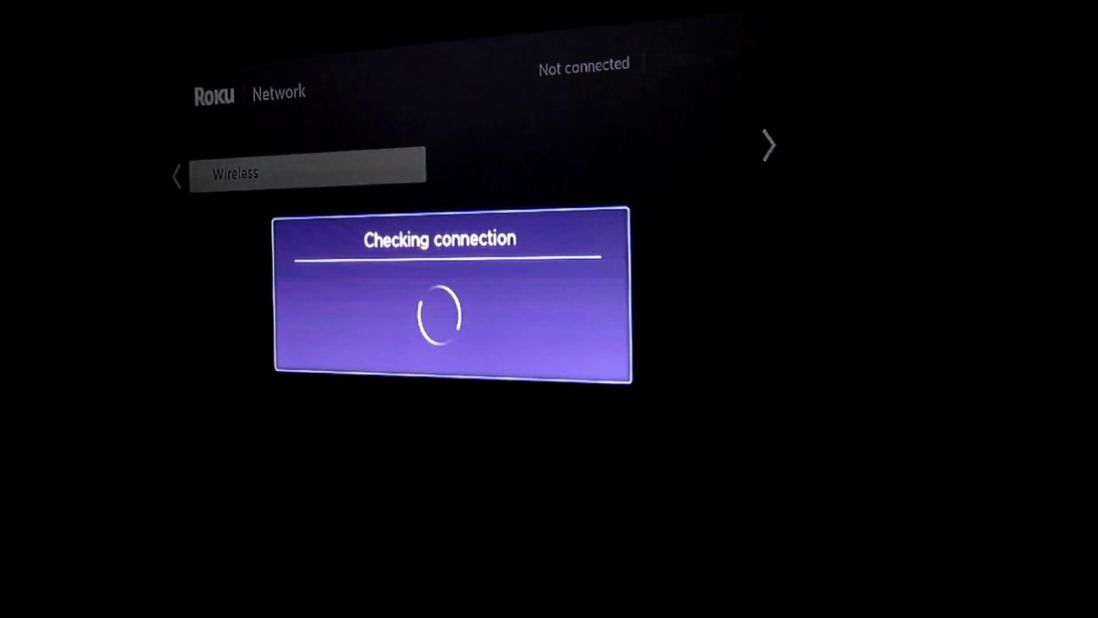
key(Right)
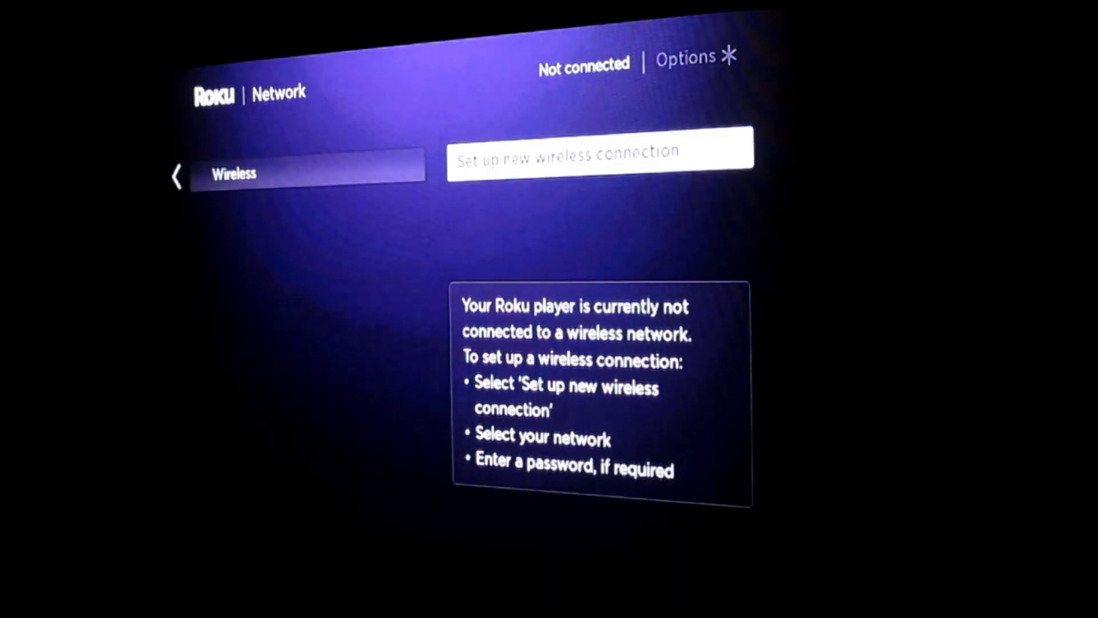
key(Return)
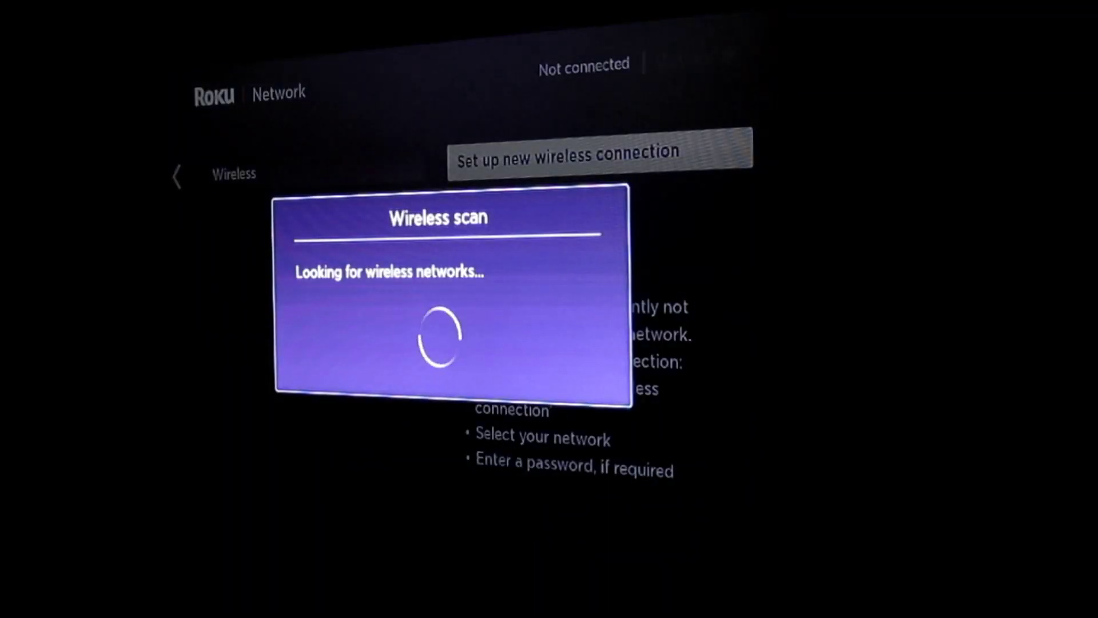
key(Down)
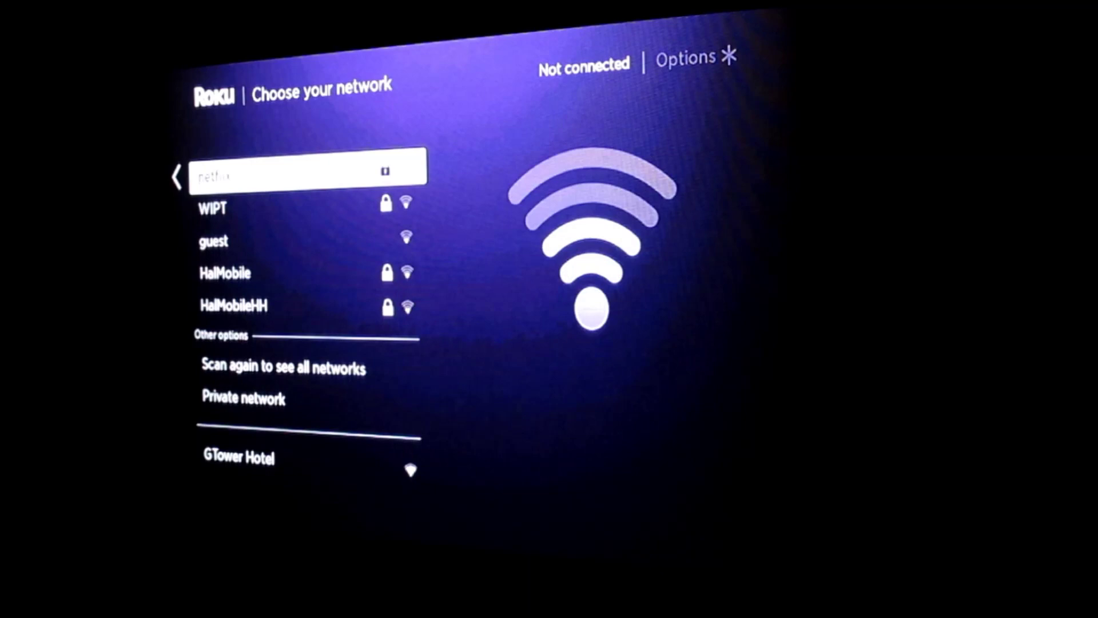
key(Return)
Step: Enter the network password on the on-screen keyboard and connect to netflix
key(Right)
key(Right)
key(Right)
key(Right)
key(Right)
key(Right)
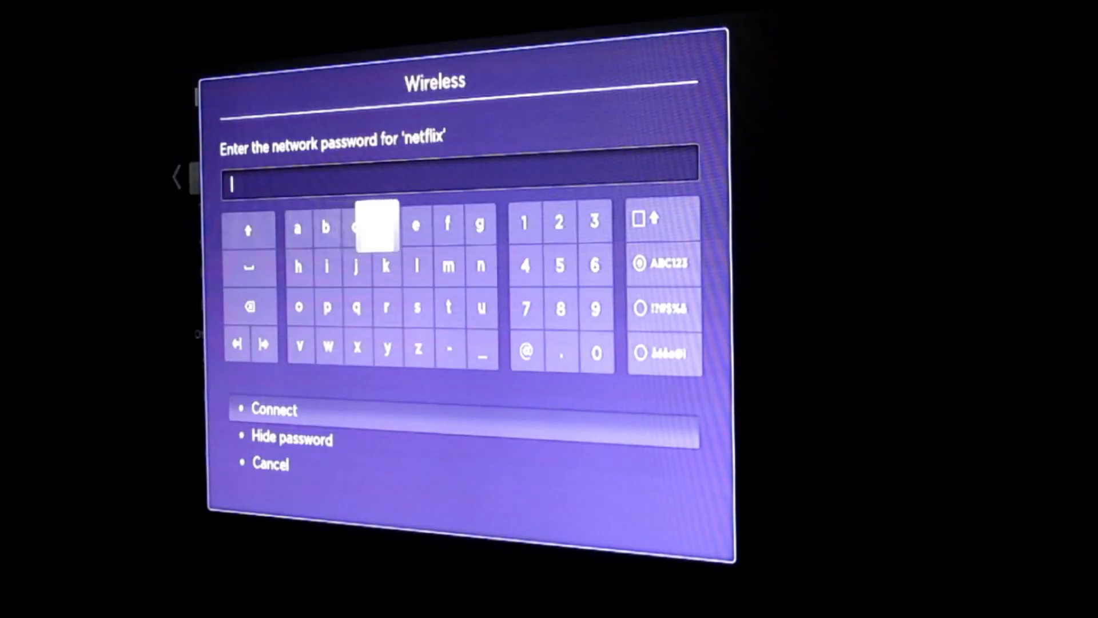
key(Right)
key(Down)
key(Down)
key(Right)
key(Return)
key(Return)
key(Return)
key(Return)
key(Return)
key(Return)
key(Return)
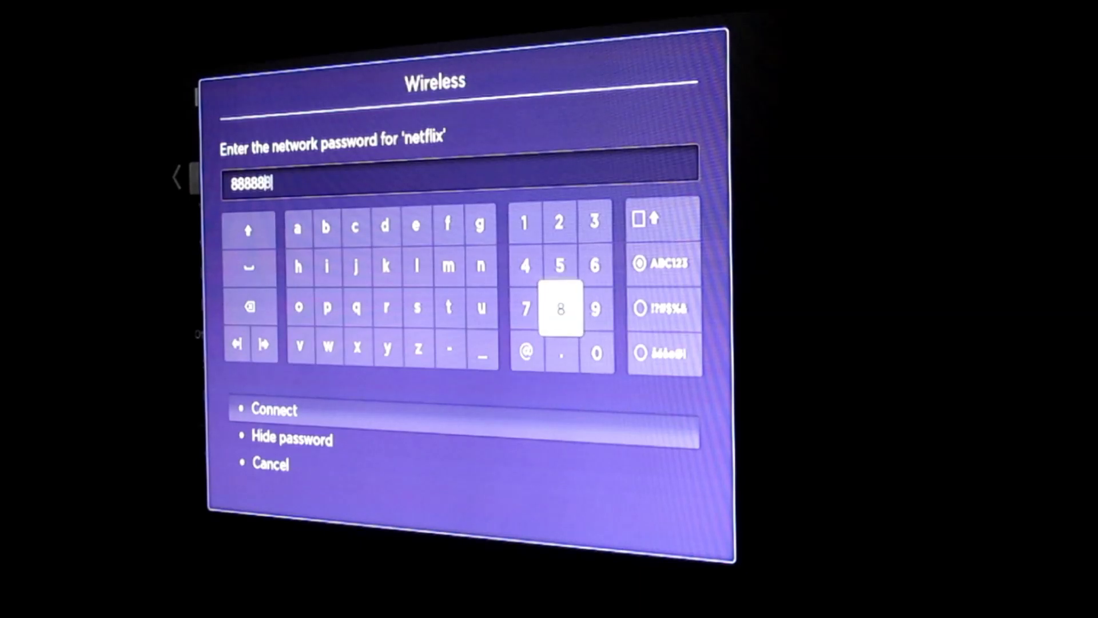
key(Return)
key(Down)
key(Down)
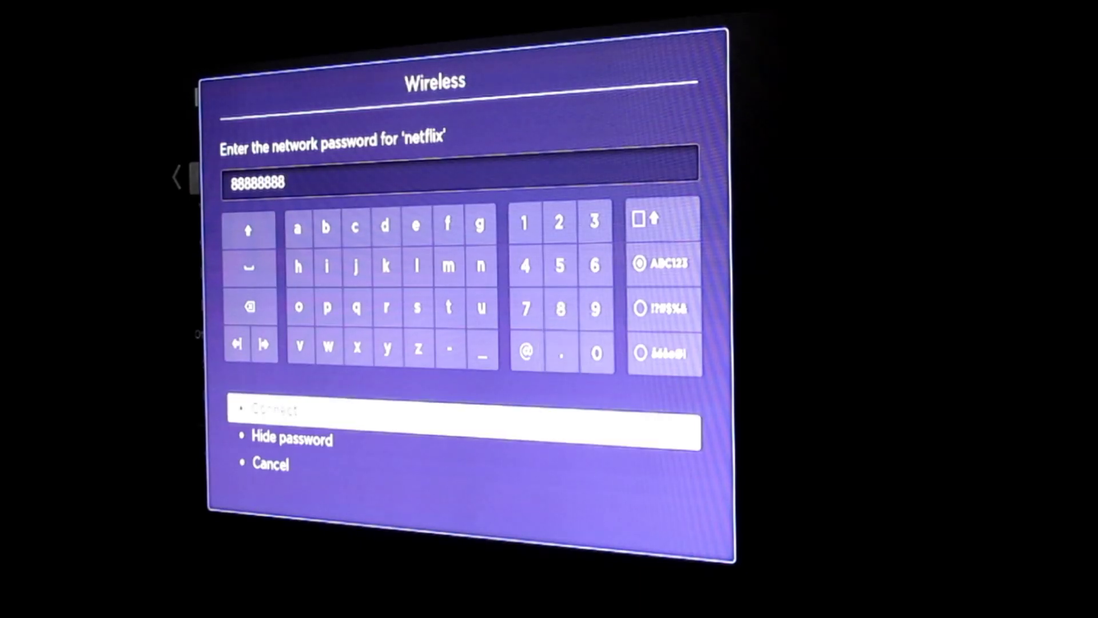
key(Return)
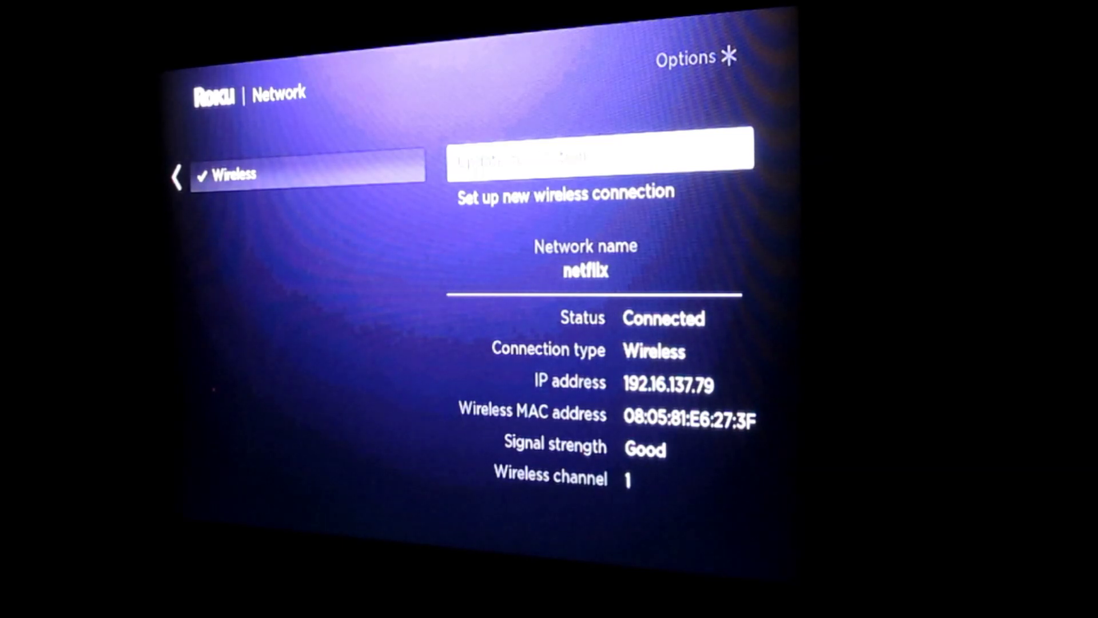
key(Left)
key(Left)
key(Left)
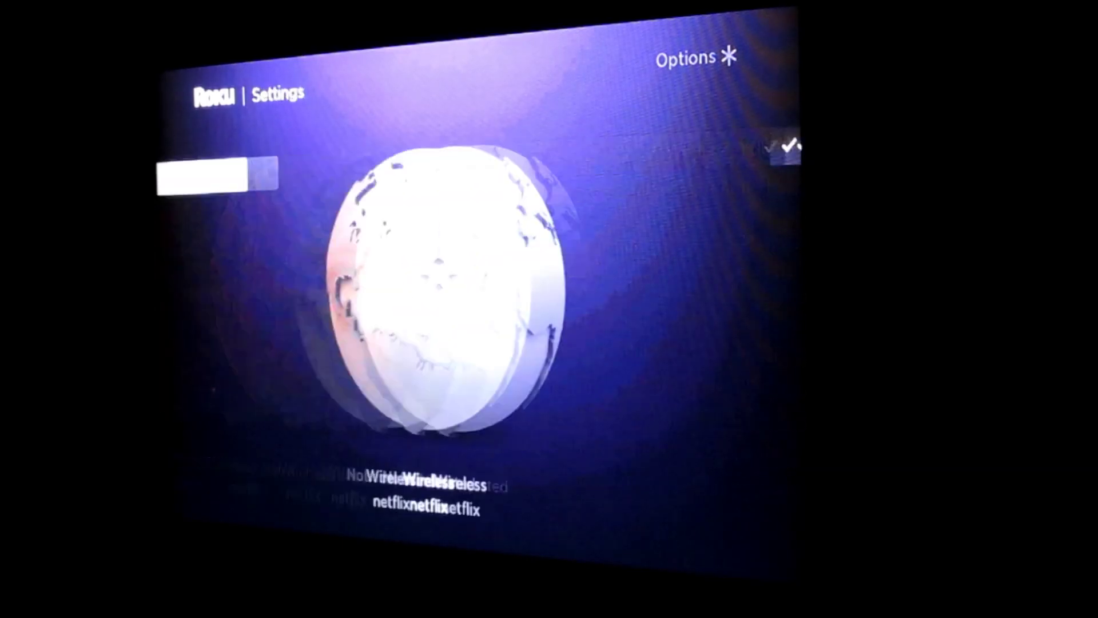
Step: Open the Netflix channel as the Testing profile and resume The Office (U.S.)
key(Down)
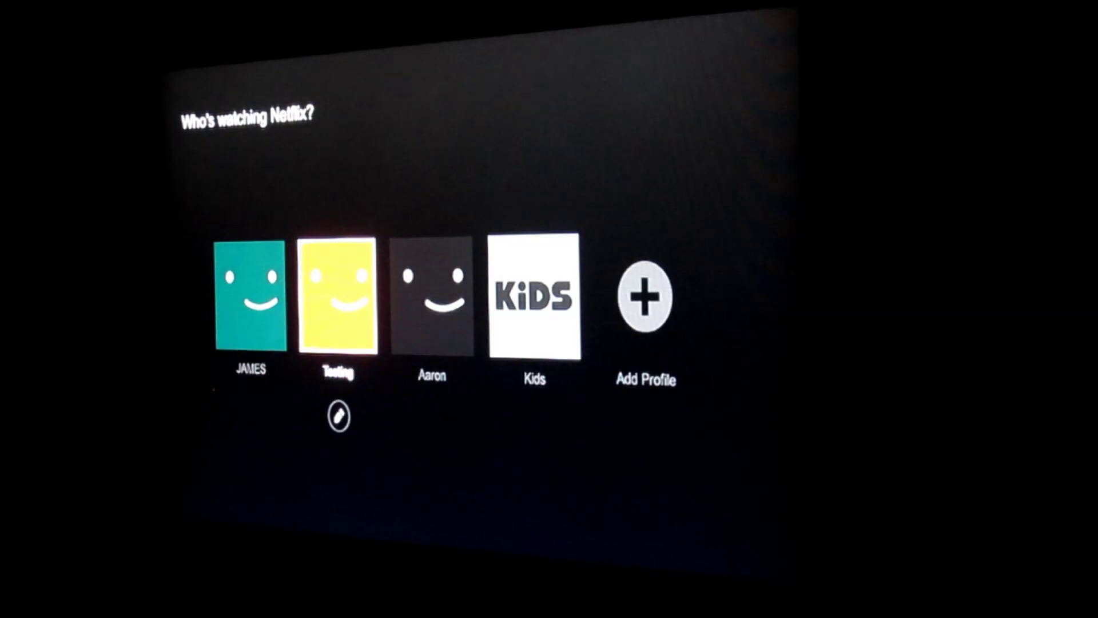
key(Return)
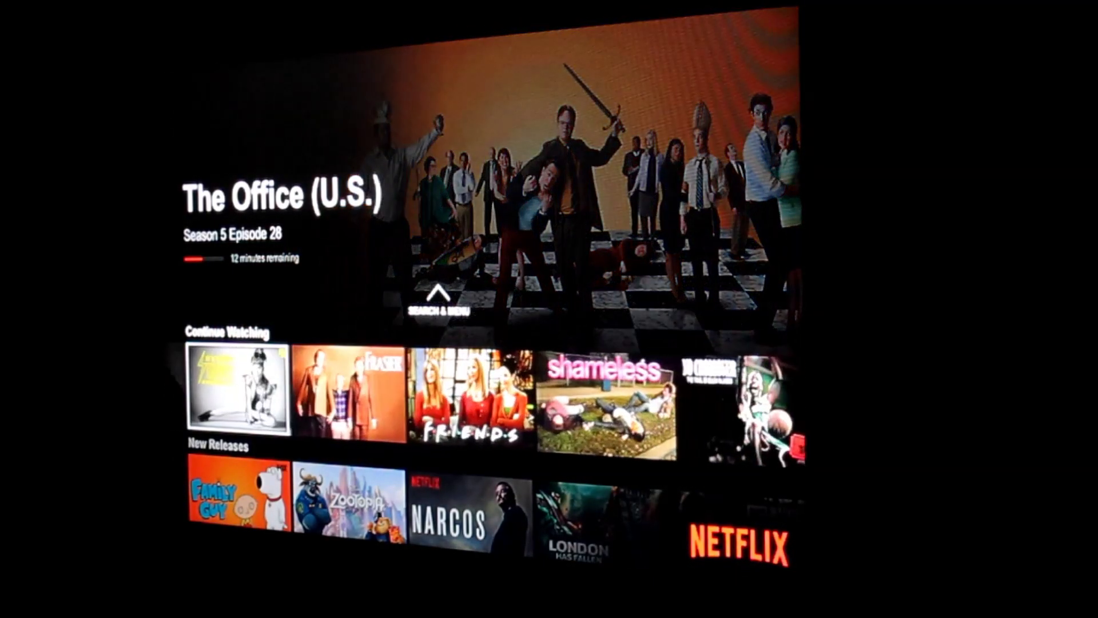
key(Return)
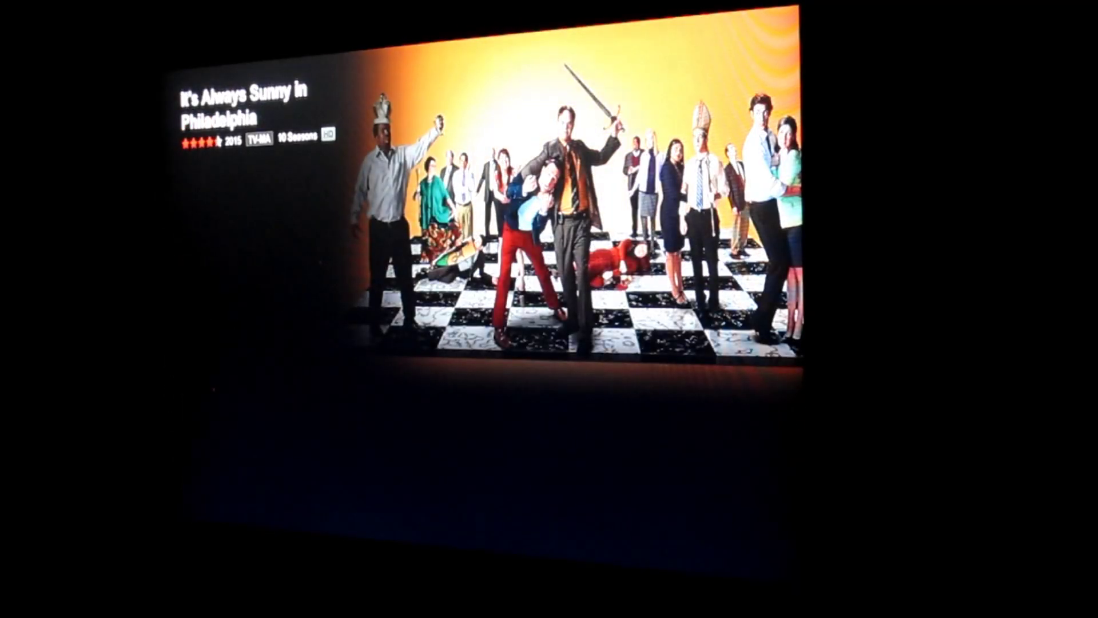
key(Return)
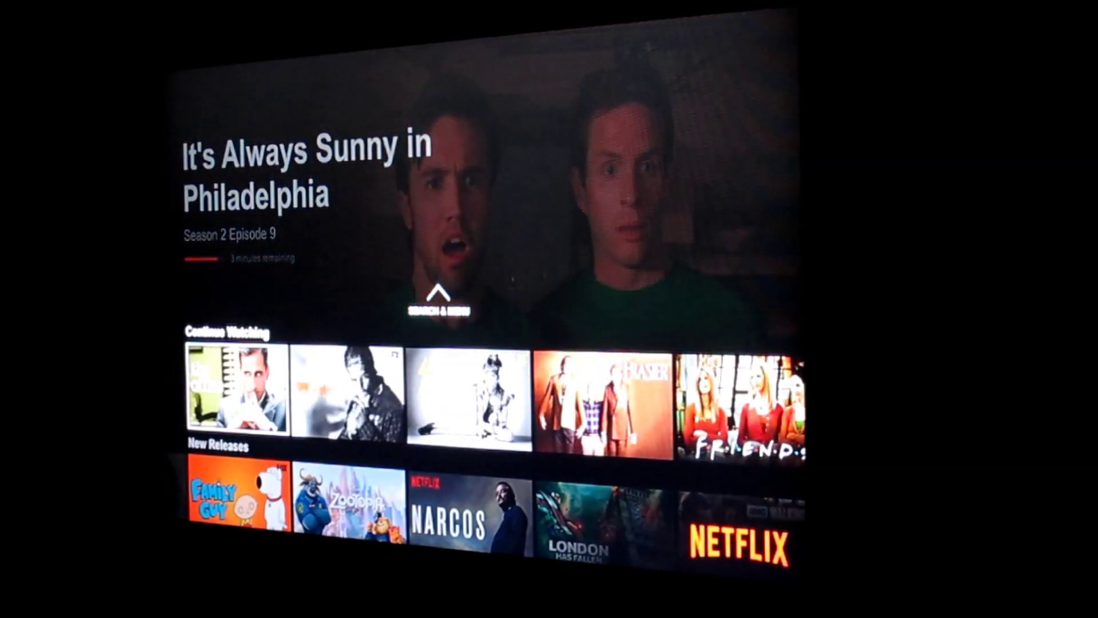
key(Return)
key(Return)
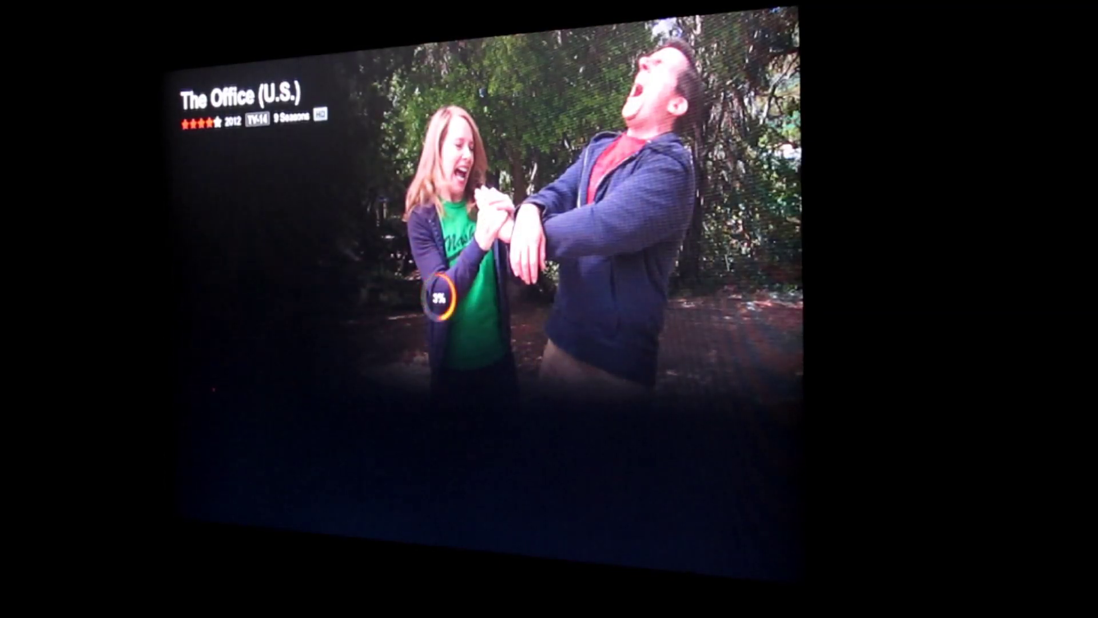